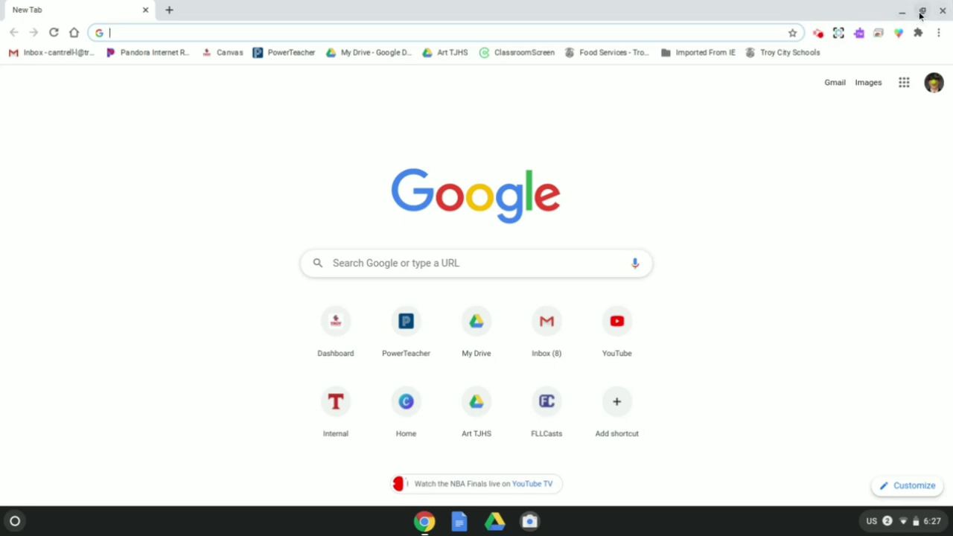
Split the Canva Dashboard tab into its own window and close it, leaving the New Tab window open.
{"action": "left_click", "coordinate": [169, 10]}
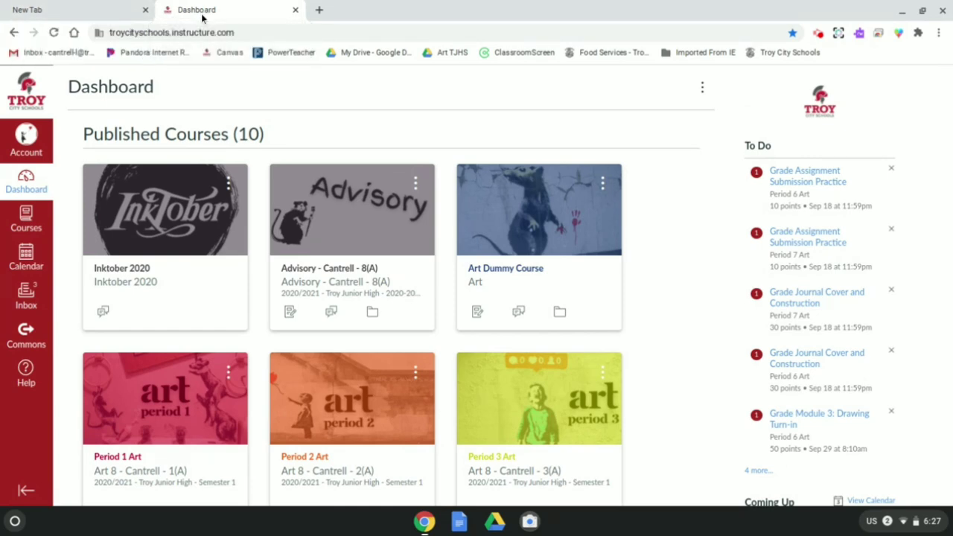
{"action": "left_click_drag", "start_coordinate": [201, 16], "coordinate": [3, 33]}
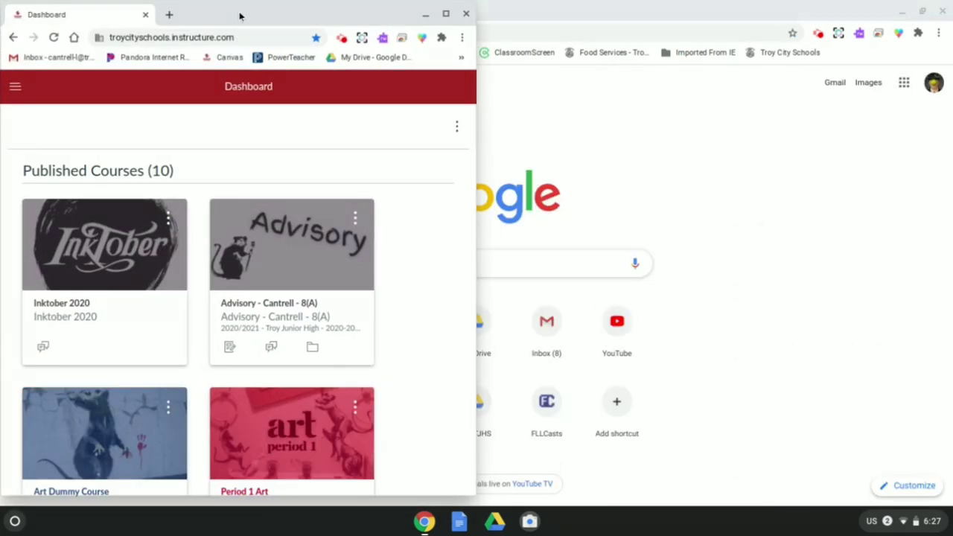
{"action": "left_click", "coordinate": [525, 14]}
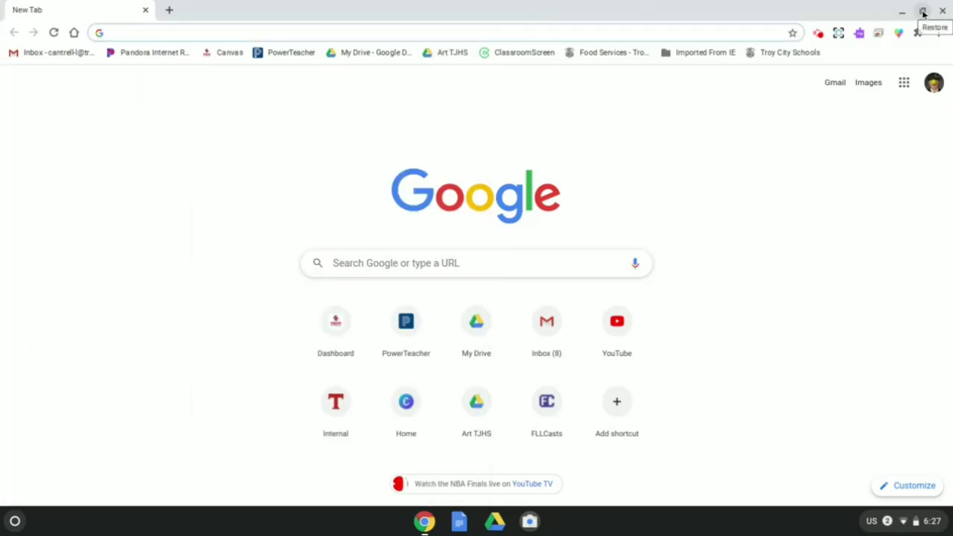
{"action": "left_click", "coordinate": [924, 12]}
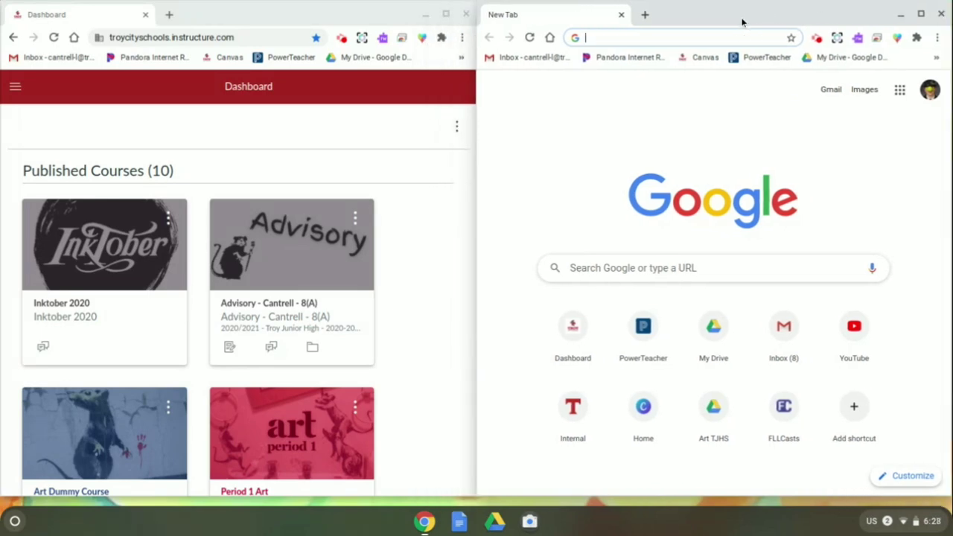
{"action": "left_click", "coordinate": [443, 230]}
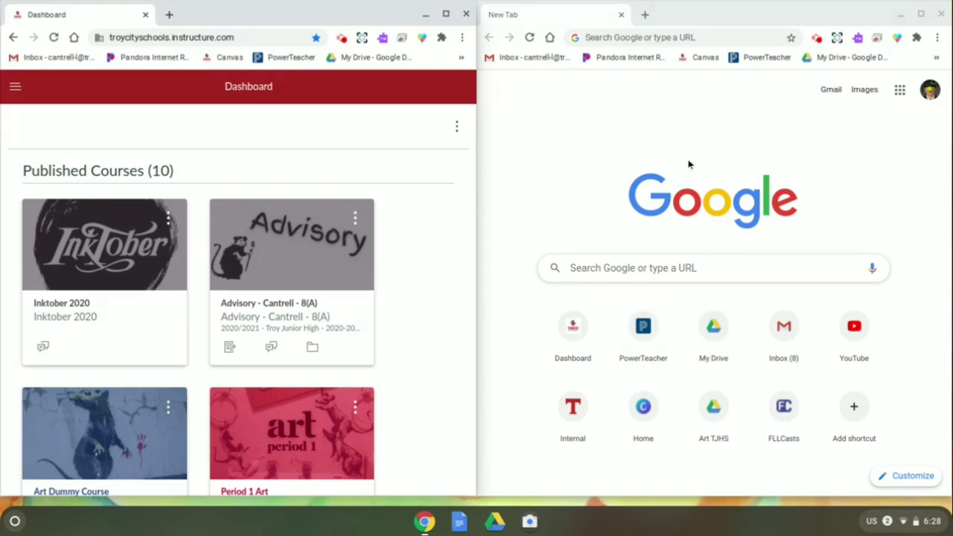
{"action": "left_click", "coordinate": [466, 14]}
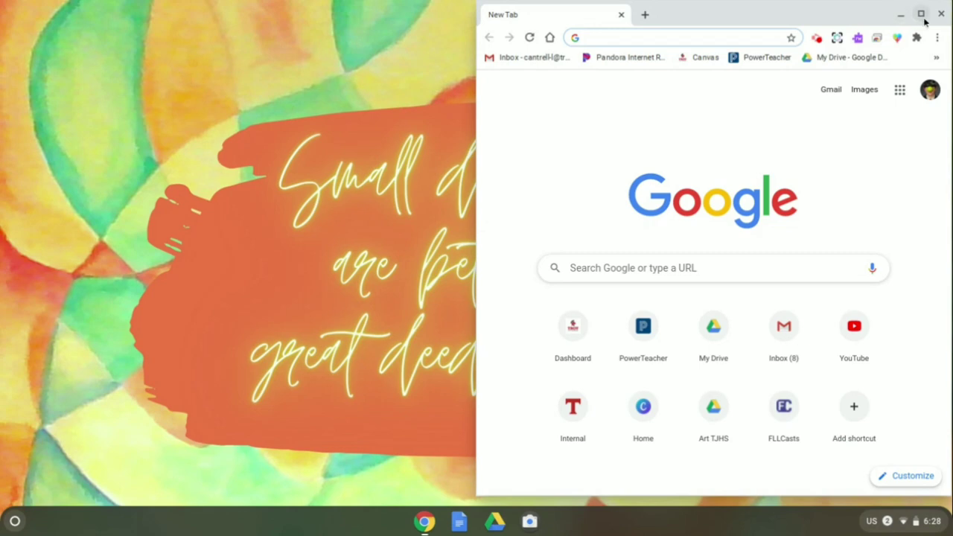
Maximize Chrome and go to canva.com.
{"action": "left_click", "coordinate": [921, 14]}
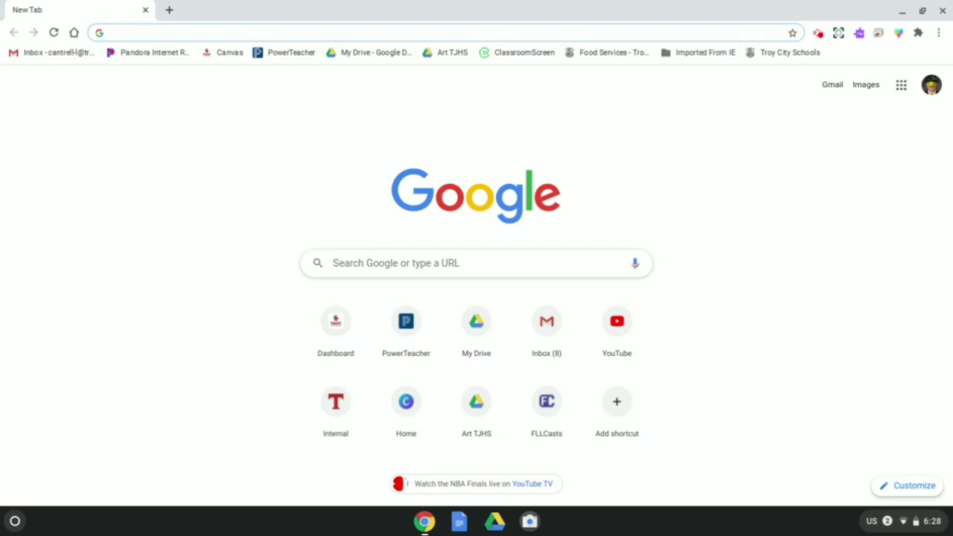
{"action": "type", "text": "ca"}
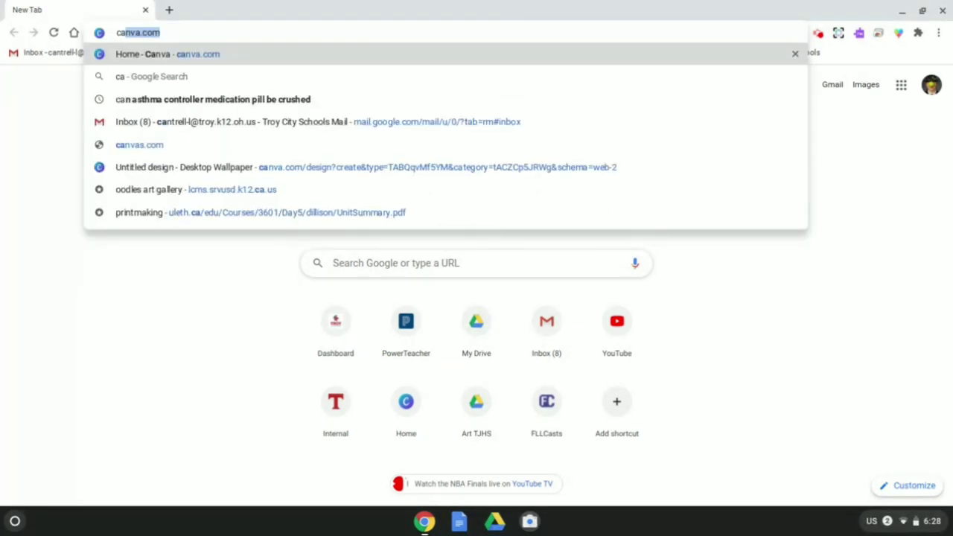
{"action": "type", "text": "nva"}
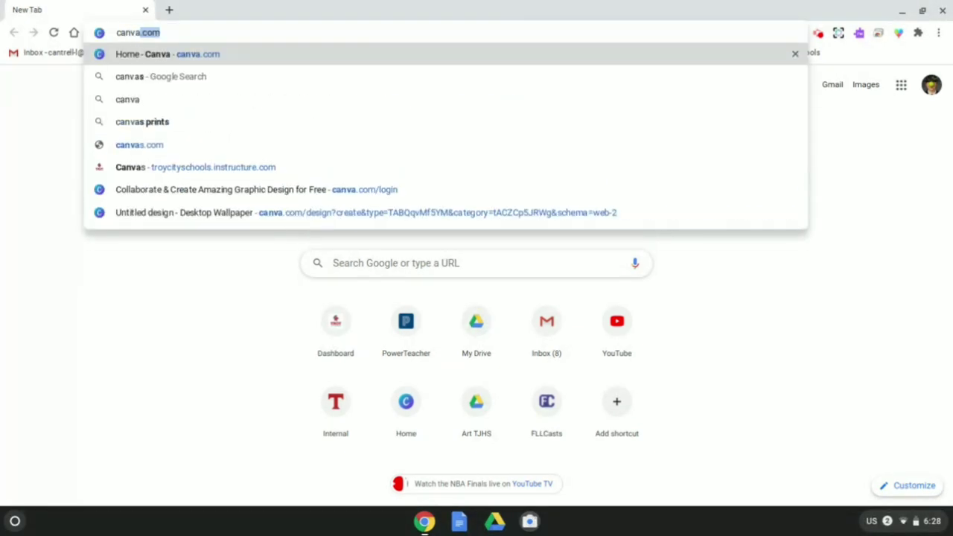
{"action": "type", "text": ".com"}
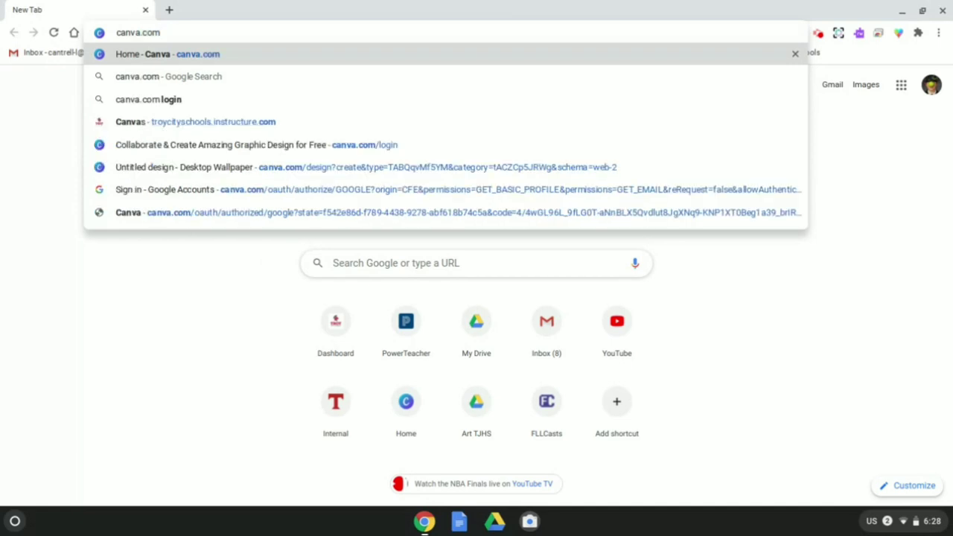
{"action": "key", "text": "Return"}
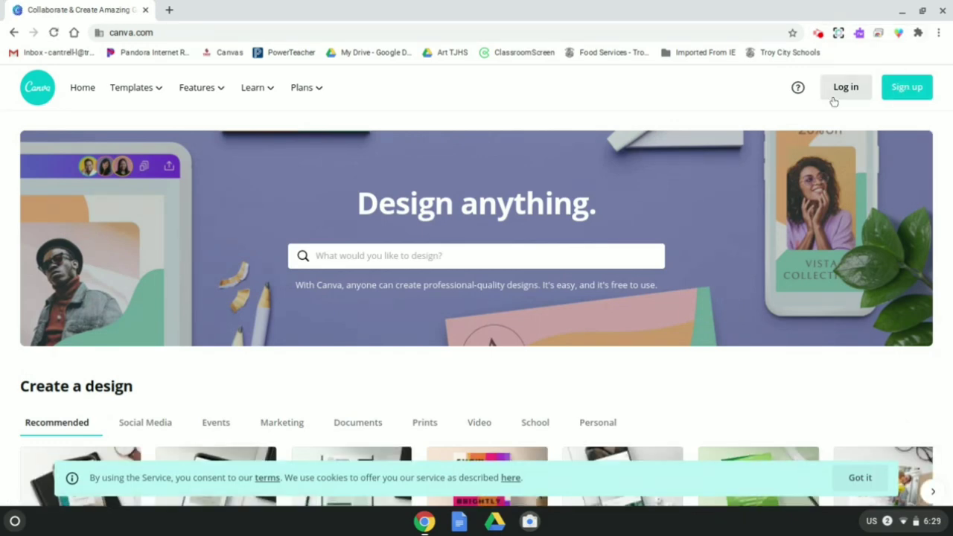
Start a Canva sign-up with Google and choose the school account.
{"action": "left_click", "coordinate": [906, 89]}
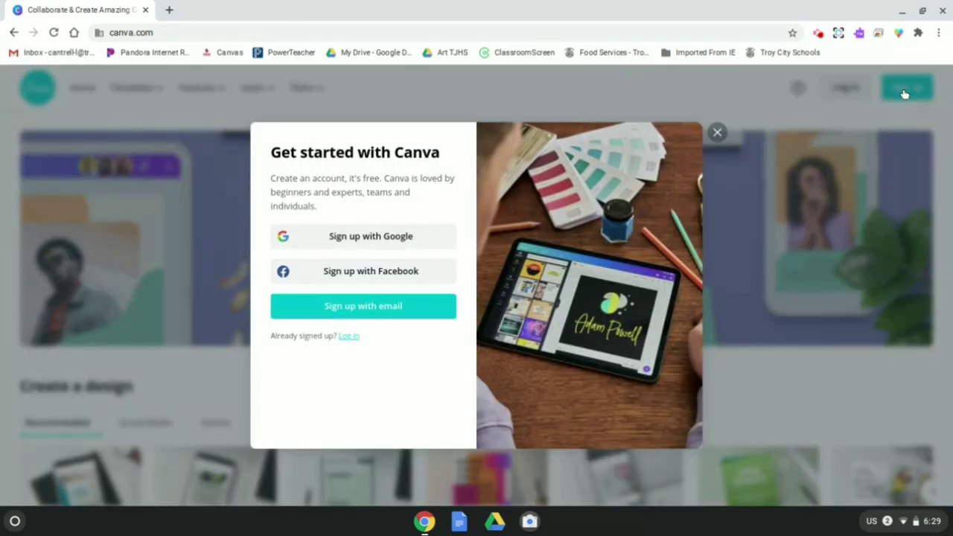
{"action": "left_click", "coordinate": [361, 240]}
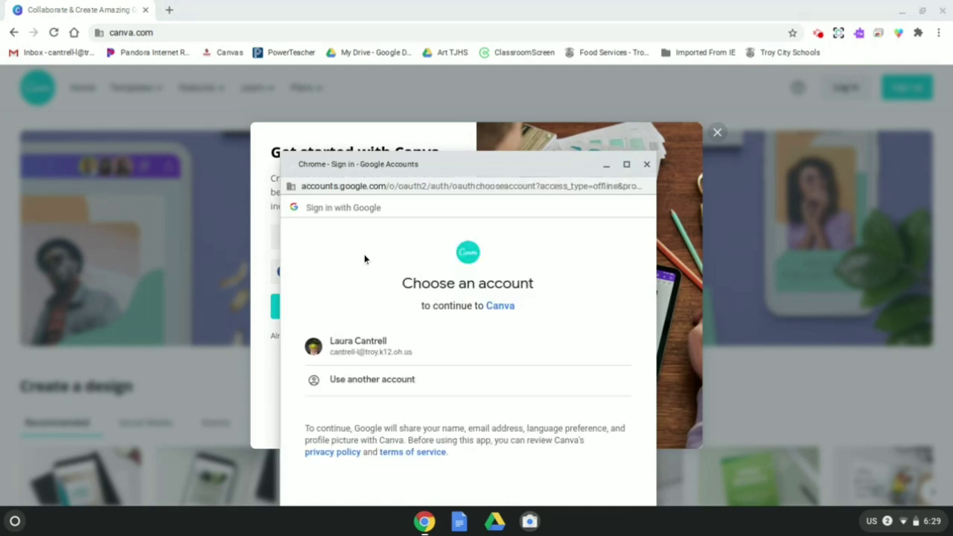
{"action": "left_click", "coordinate": [361, 350]}
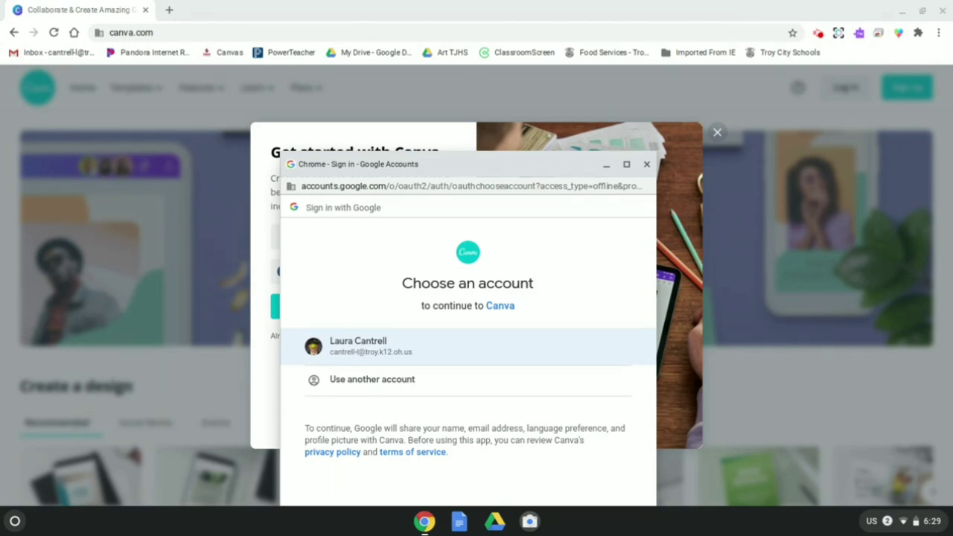
Finish the Google sign-in and search the design types for 'desktop' to pick Desktop Wallpaper.
{"action": "left_click", "coordinate": [362, 350]}
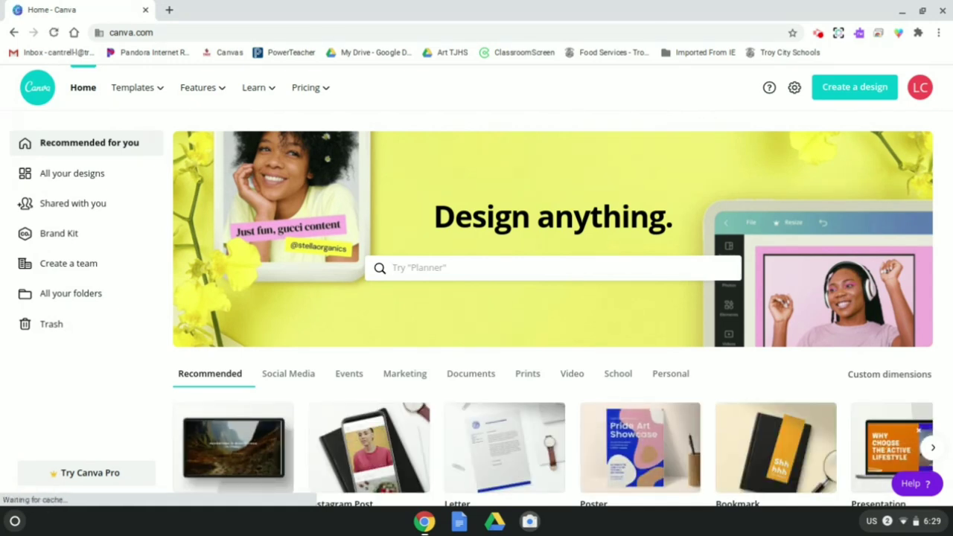
{"action": "left_click", "coordinate": [846, 94]}
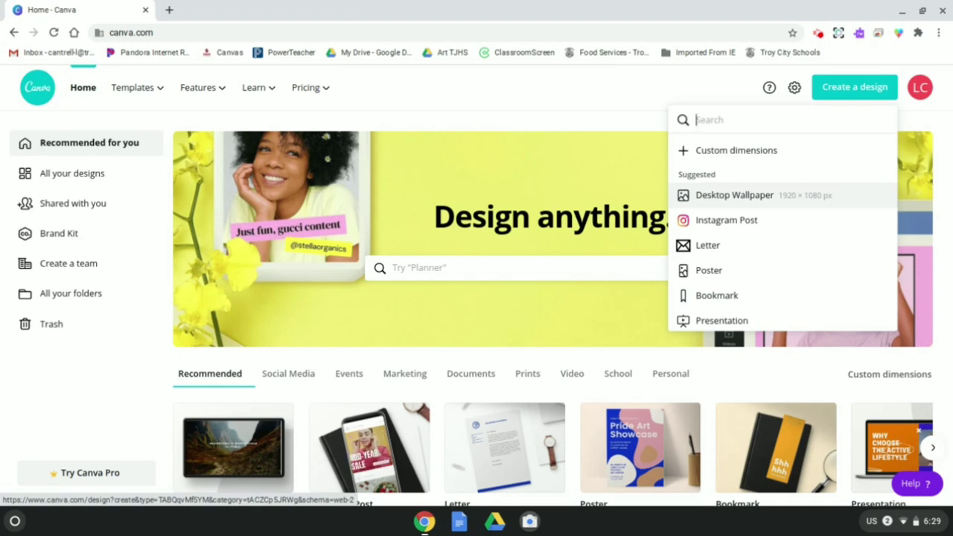
{"action": "scroll", "coordinate": [732, 250], "scroll_direction": "down", "scroll_amount": 3}
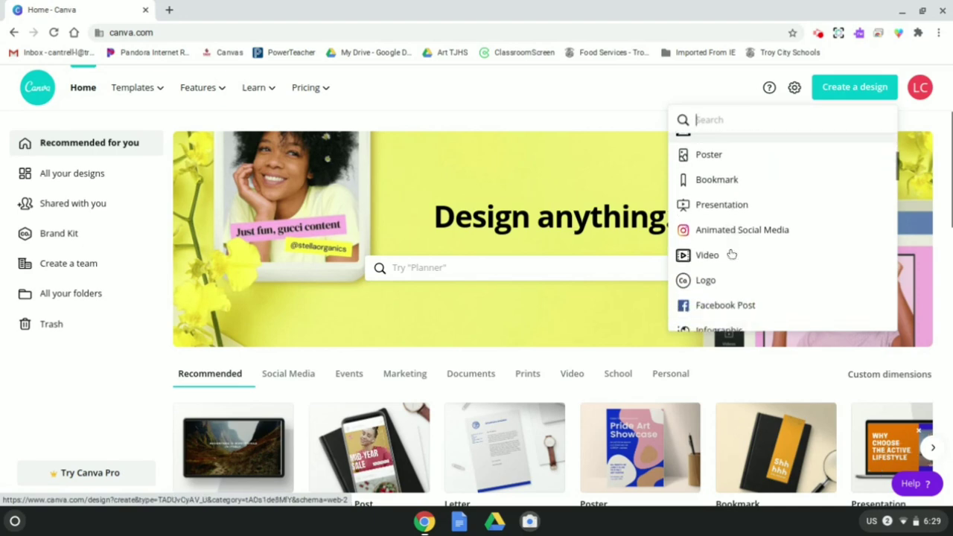
{"action": "scroll", "coordinate": [732, 253], "scroll_direction": "down", "scroll_amount": 5}
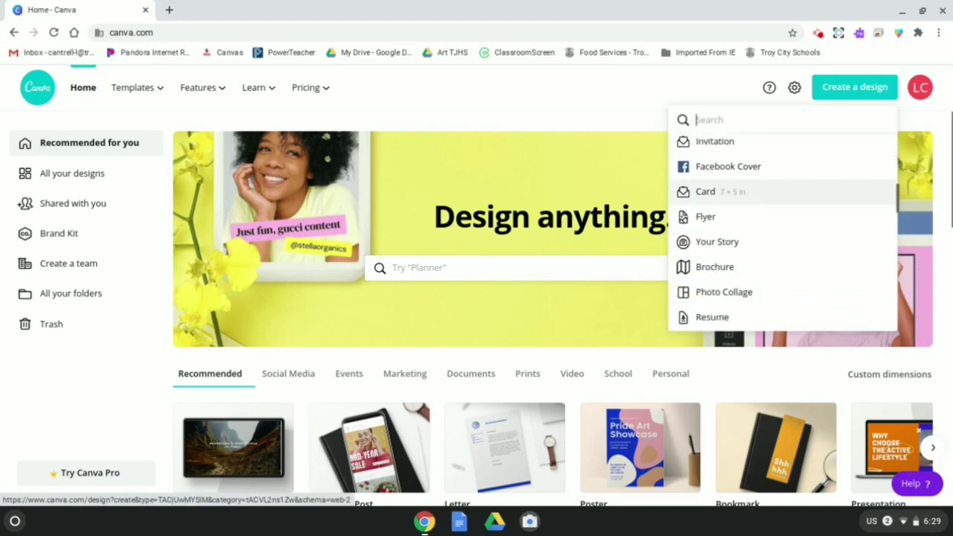
{"action": "scroll", "coordinate": [736, 173], "scroll_direction": "up", "scroll_amount": 8}
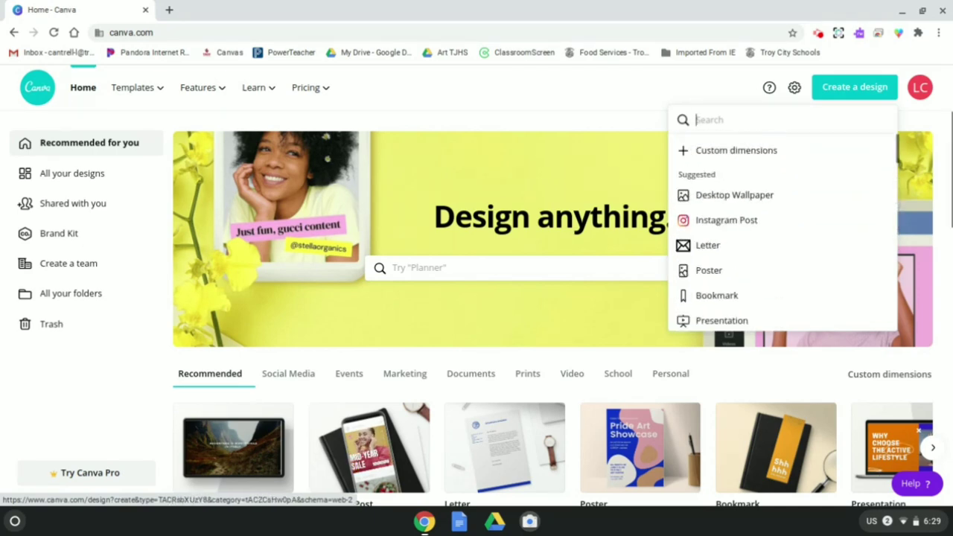
{"action": "left_click", "coordinate": [723, 120]}
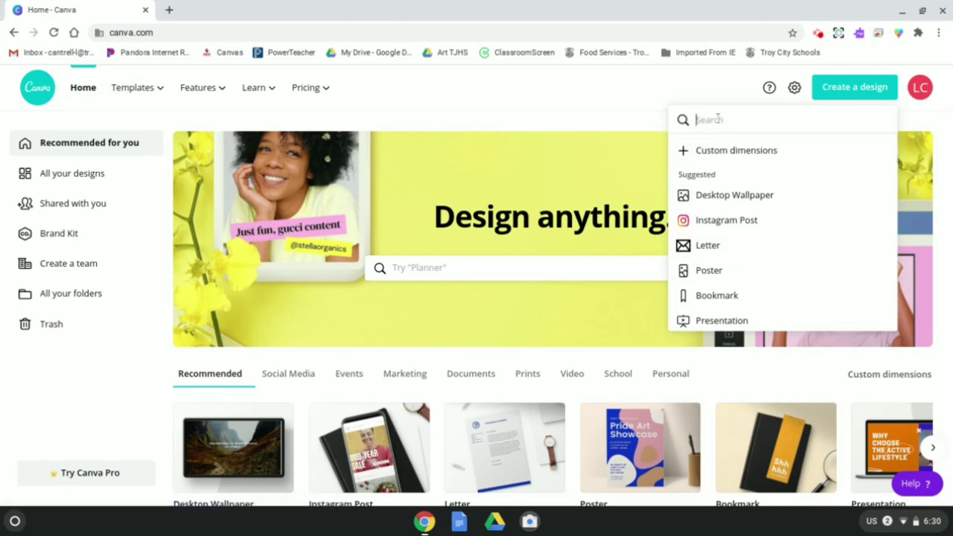
{"action": "type", "text": "desktop"}
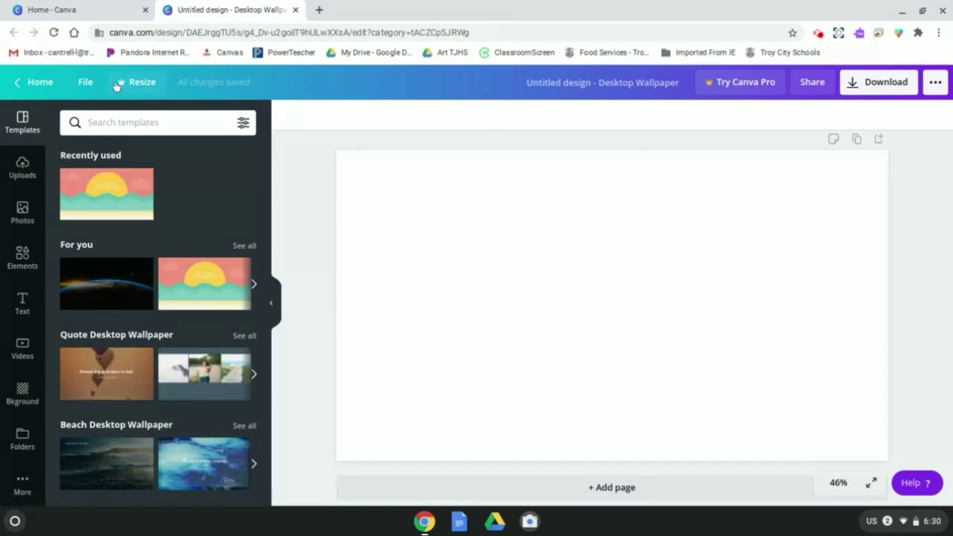
Retitle the design 'Watercolor' through the File menu and deselect the page.
{"action": "left_click", "coordinate": [85, 82]}
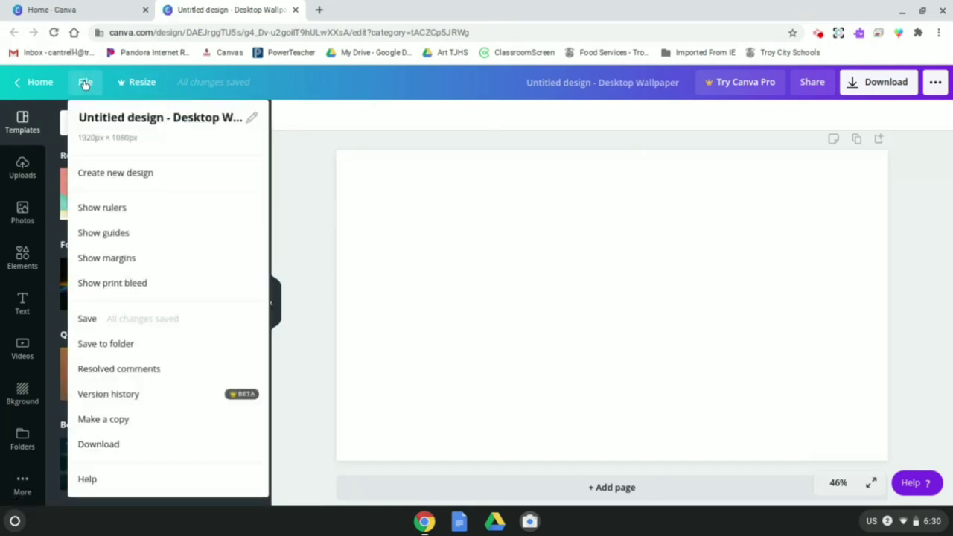
{"action": "left_click", "coordinate": [90, 117]}
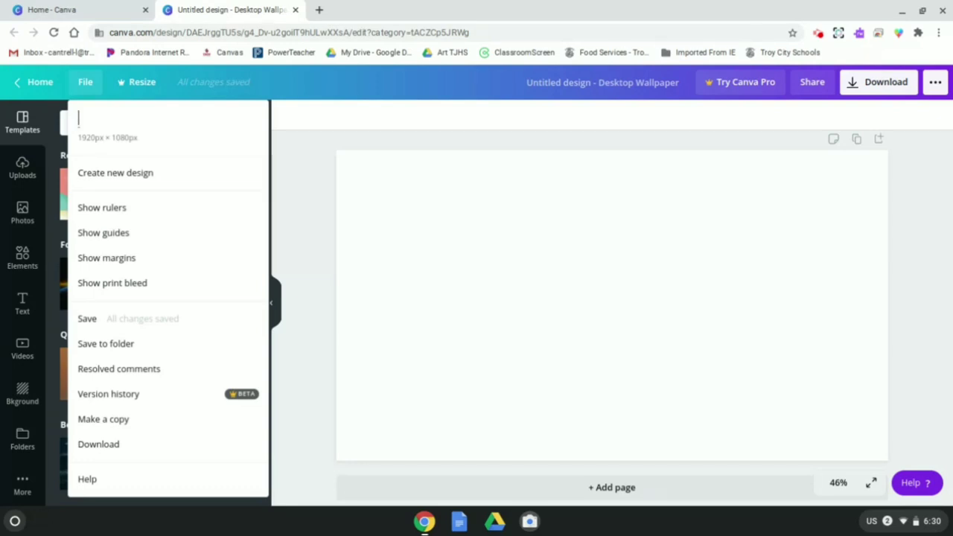
{"action": "type", "text": "Watercolor"}
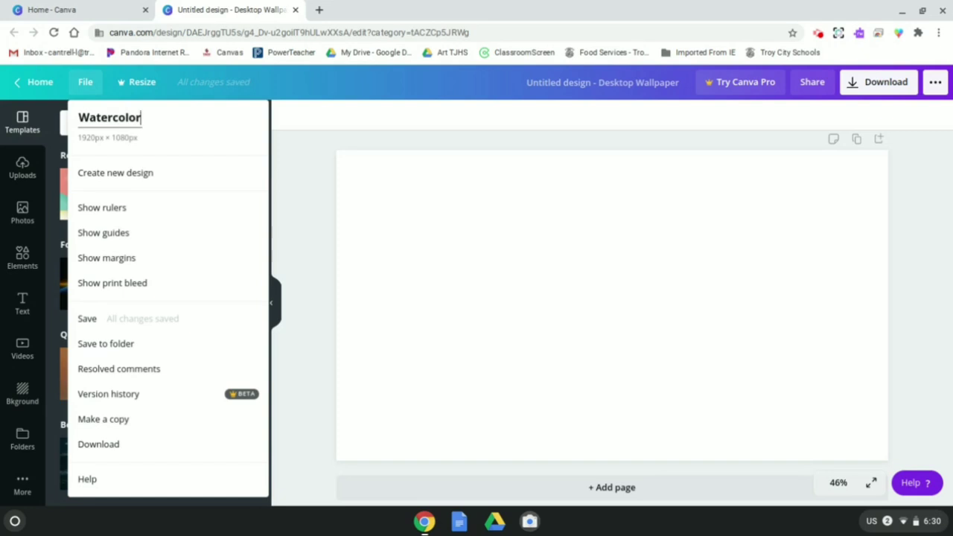
{"action": "key", "text": "Return"}
{"action": "left_click", "coordinate": [546, 241]}
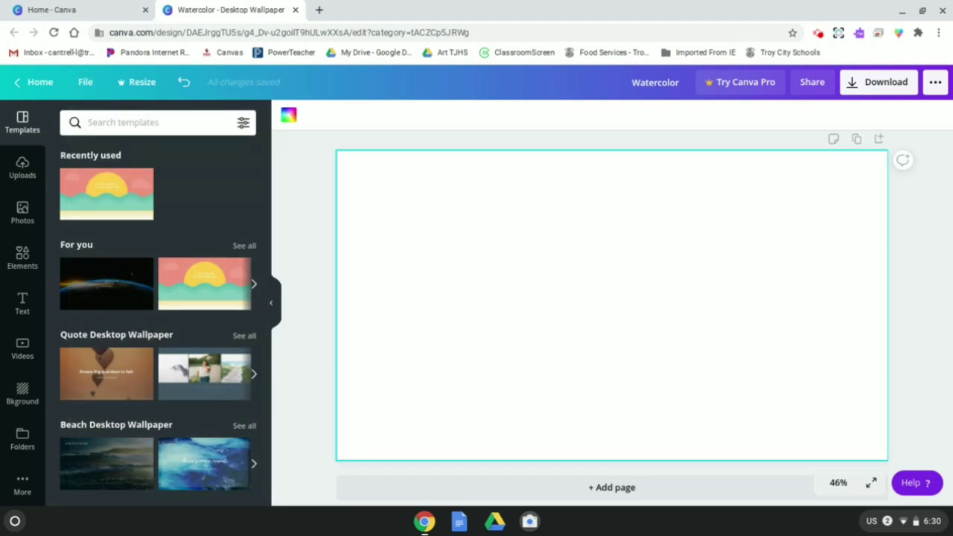
{"action": "left_click", "coordinate": [313, 224]}
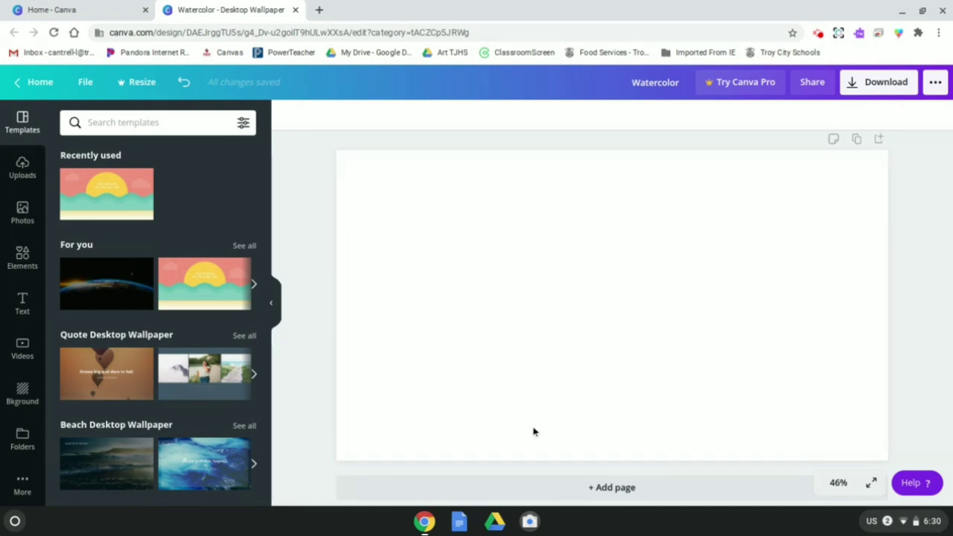
Photograph the watercolor painting with the Camera app, then close the camera.
{"action": "left_click", "coordinate": [530, 522]}
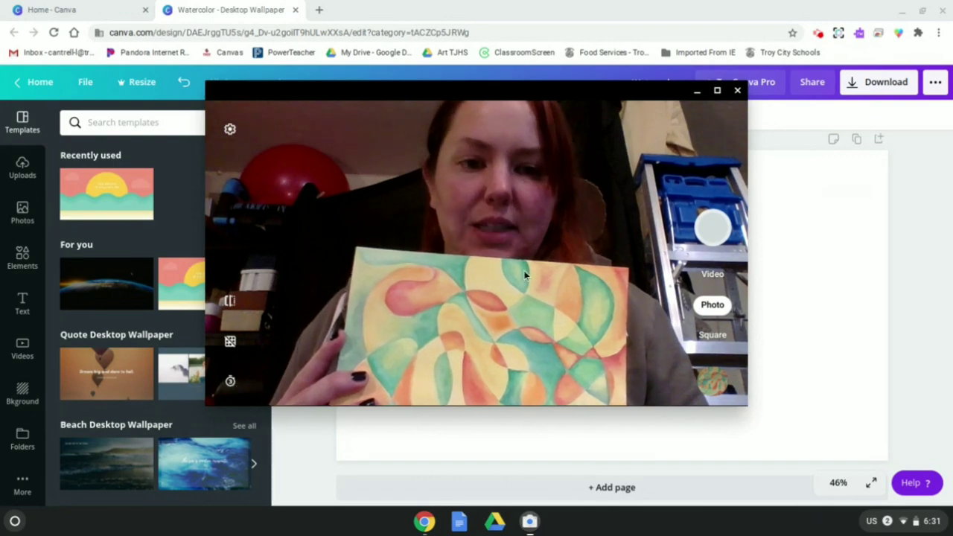
{"action": "left_click", "coordinate": [713, 227]}
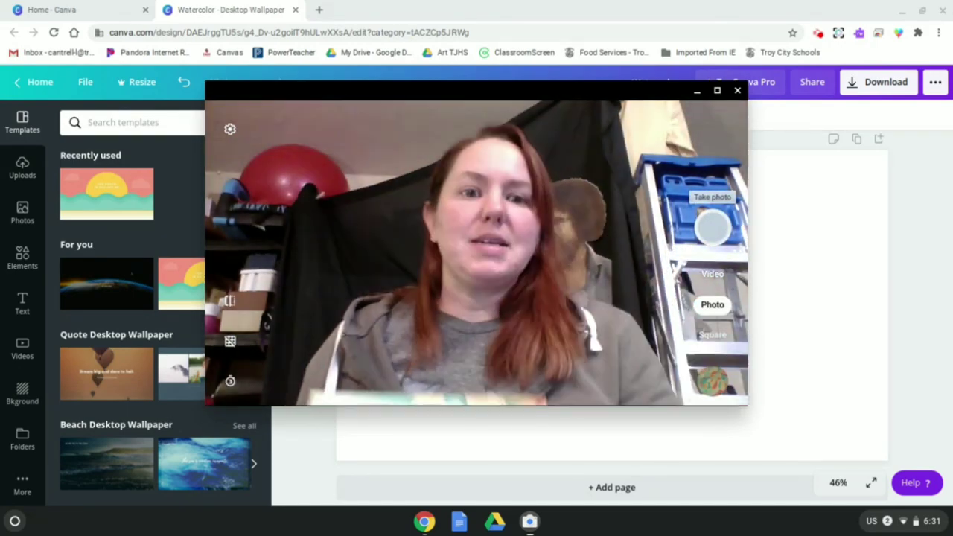
{"action": "left_click", "coordinate": [738, 91]}
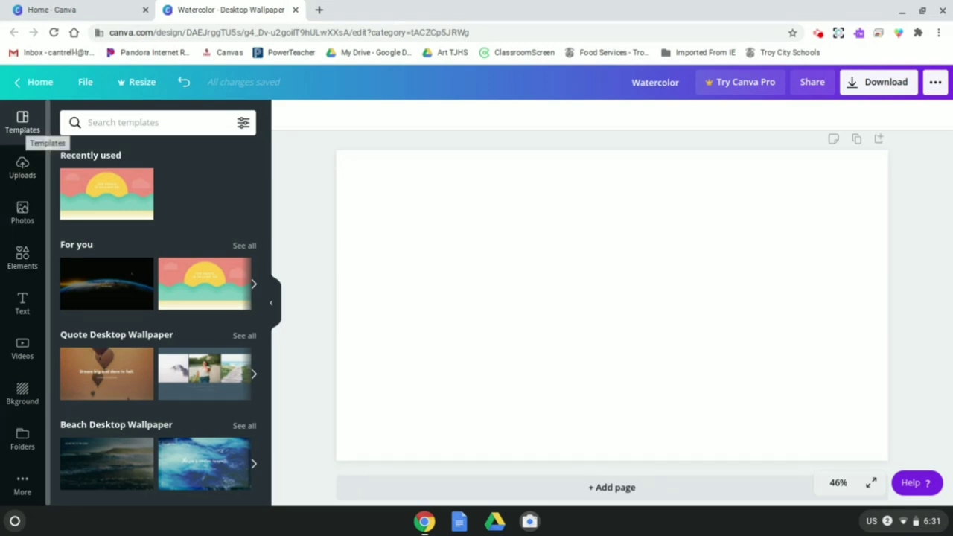
Scroll through the Templates panel to browse the wallpaper templates.
{"action": "scroll", "coordinate": [168, 276], "scroll_direction": "down", "scroll_amount": 4}
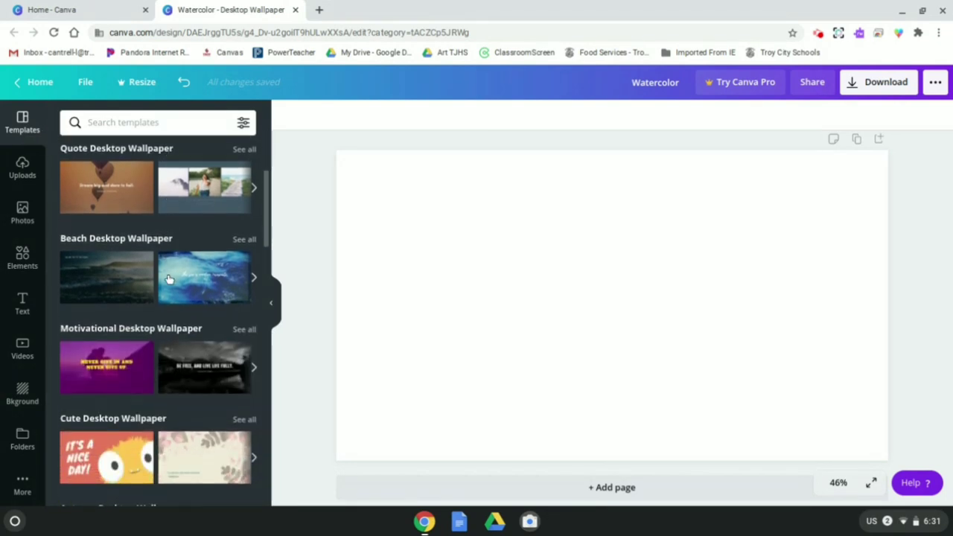
{"action": "scroll", "coordinate": [169, 279], "scroll_direction": "down", "scroll_amount": 5}
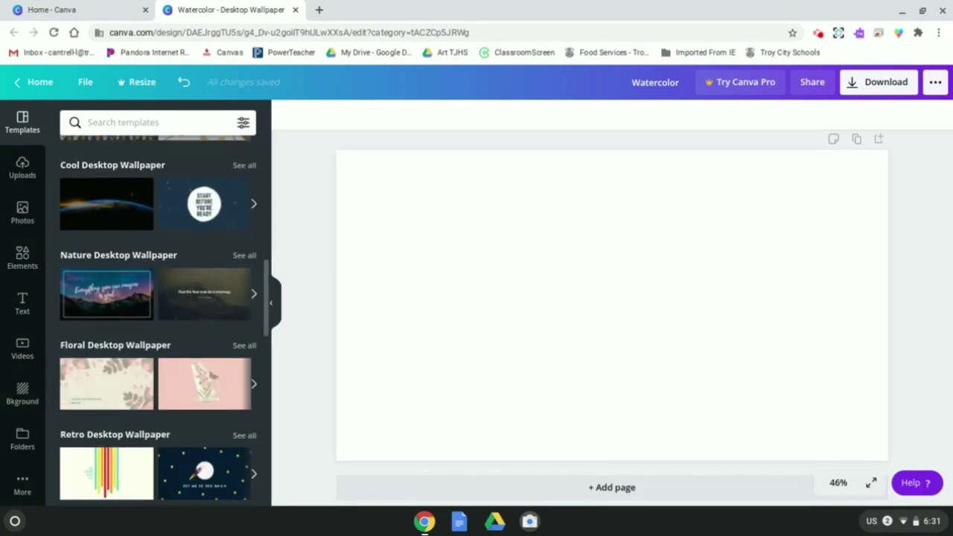
{"action": "scroll", "coordinate": [167, 297], "scroll_direction": "down", "scroll_amount": 5}
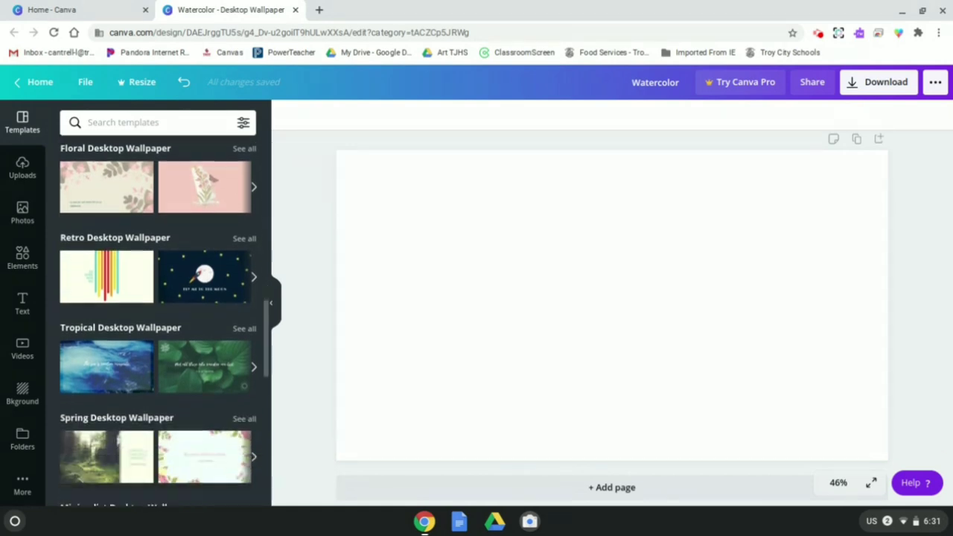
{"action": "scroll", "coordinate": [201, 261], "scroll_direction": "down", "scroll_amount": 1}
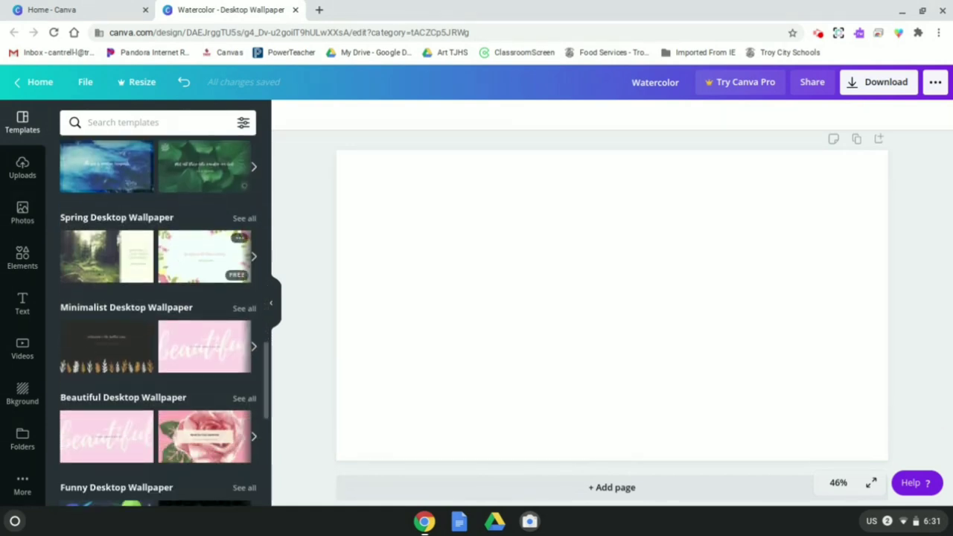
{"action": "scroll", "coordinate": [201, 261], "scroll_direction": "down", "scroll_amount": 3}
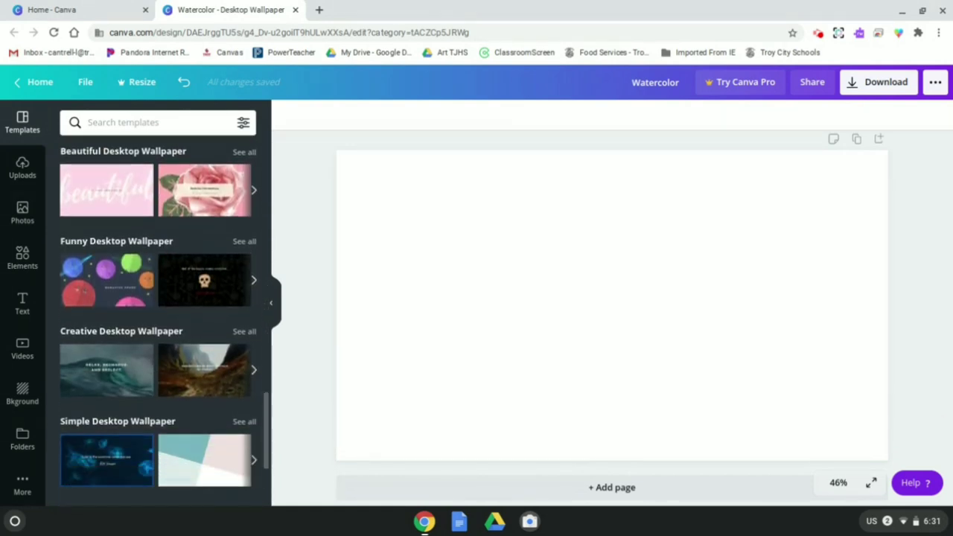
{"action": "scroll", "coordinate": [159, 320], "scroll_direction": "up", "scroll_amount": 8}
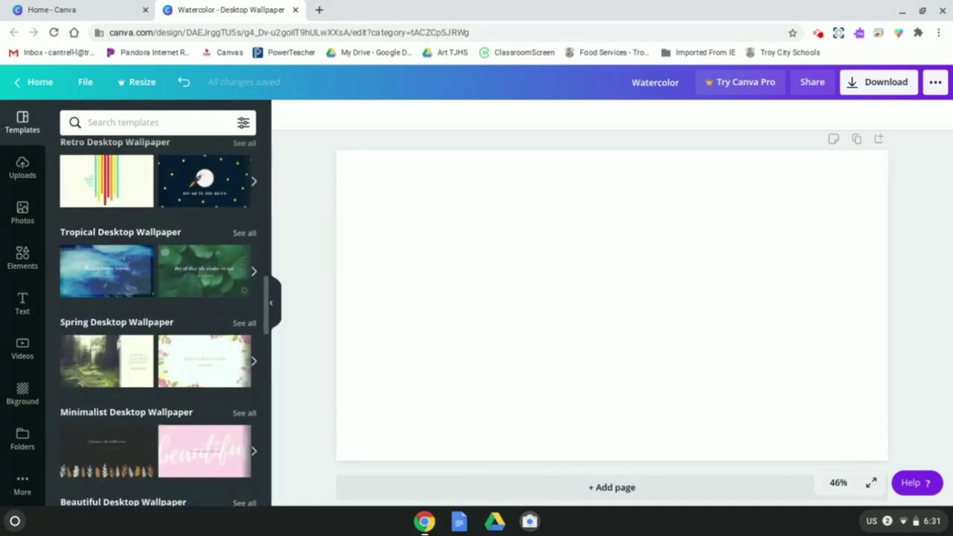
{"action": "scroll", "coordinate": [159, 320], "scroll_direction": "up", "scroll_amount": 8}
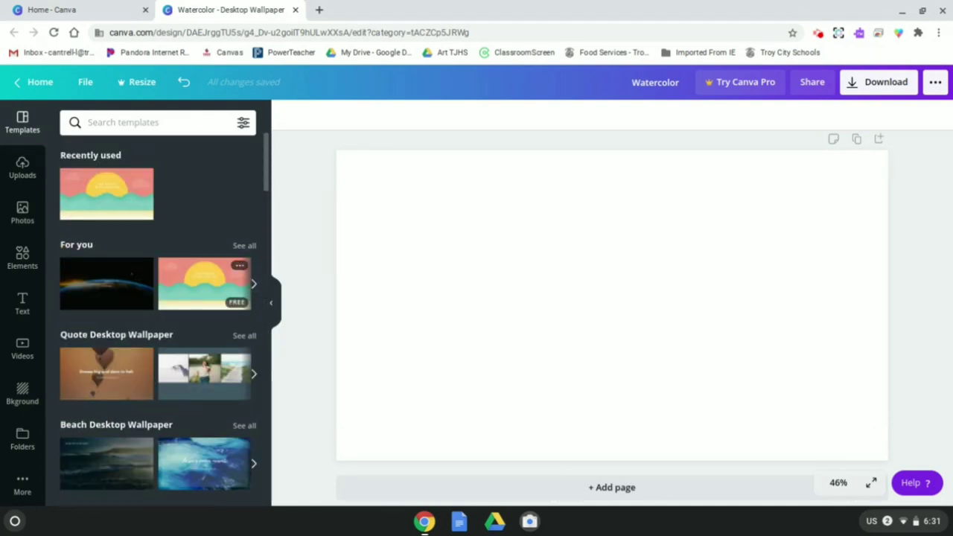
Upload the watercolor photo from the device's Recent files and drag it onto the page.
{"action": "left_click", "coordinate": [20, 176]}
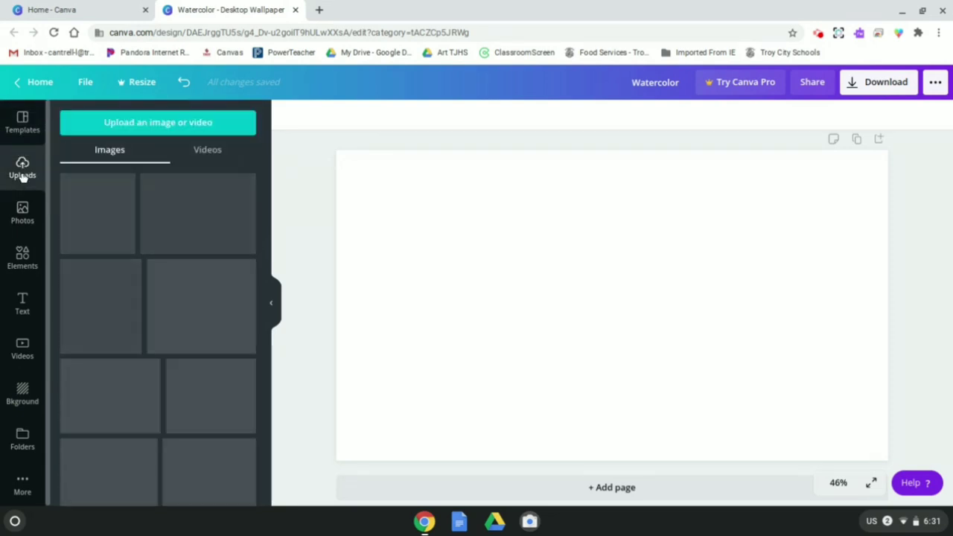
{"action": "left_click", "coordinate": [146, 128]}
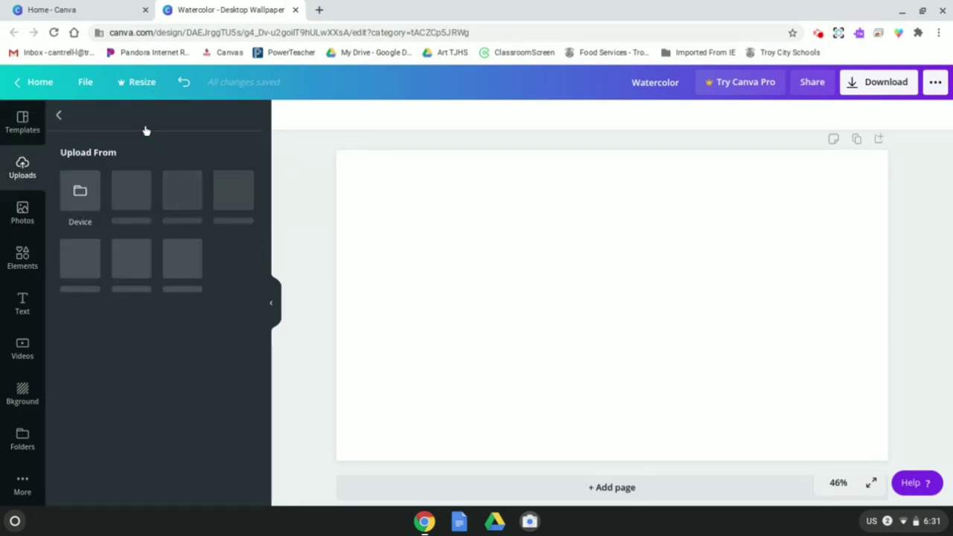
{"action": "left_click", "coordinate": [80, 206]}
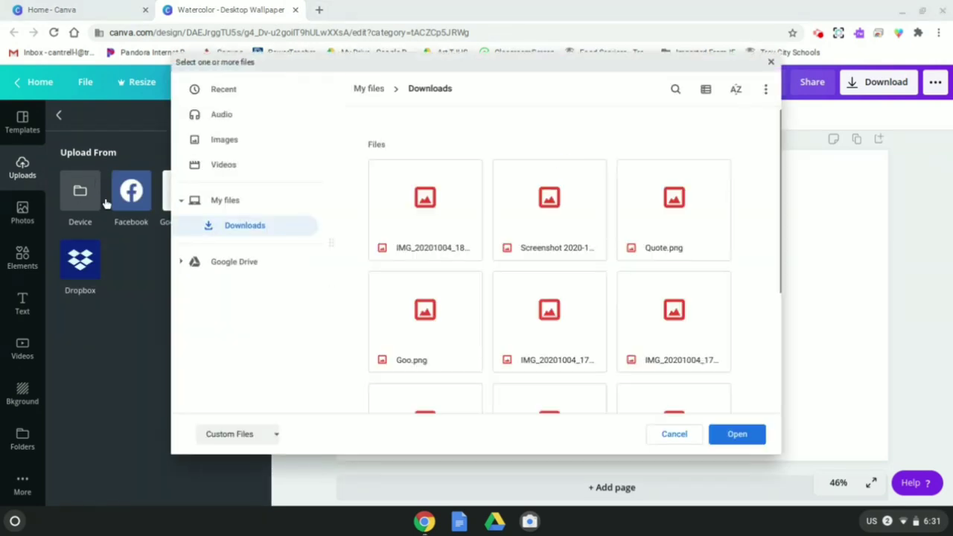
{"action": "left_click", "coordinate": [230, 96]}
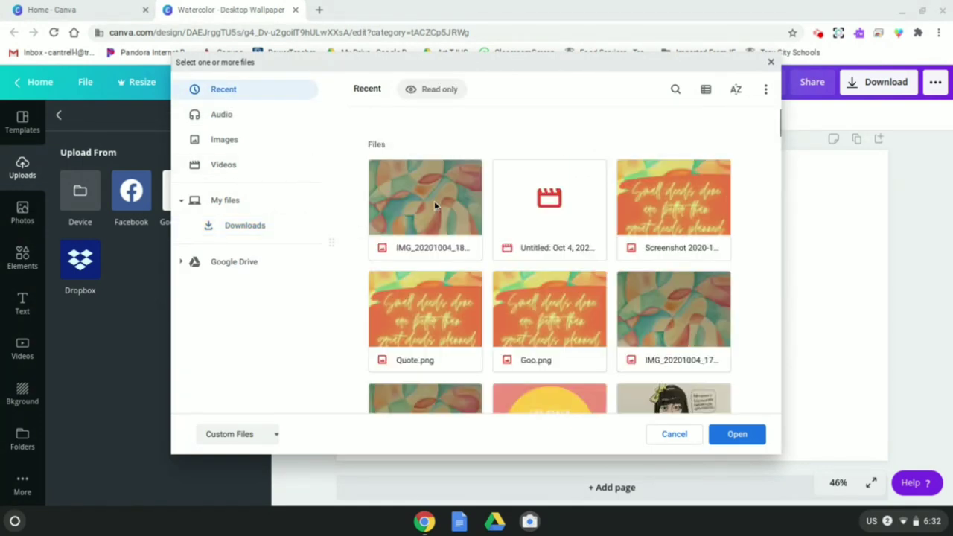
{"action": "left_click", "coordinate": [748, 438]}
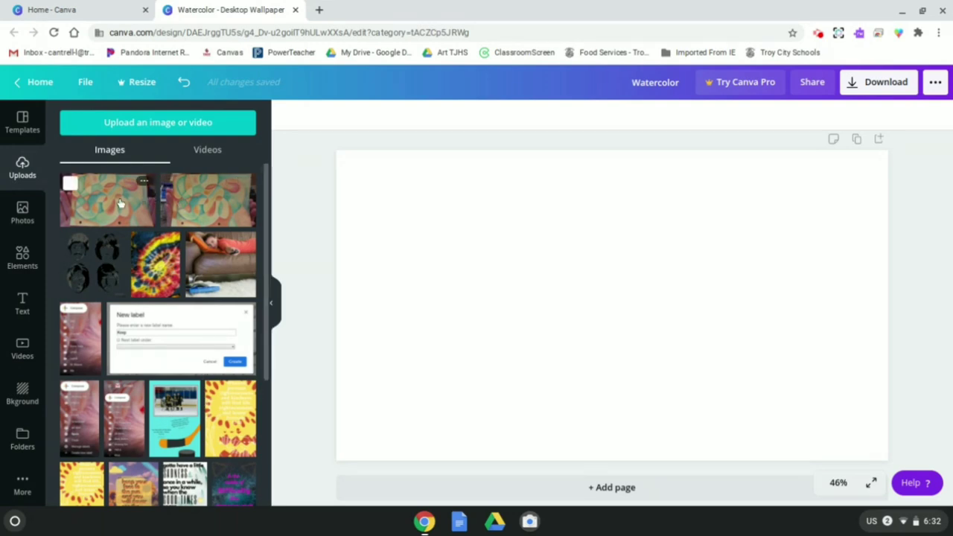
{"action": "left_click_drag", "start_coordinate": [119, 203], "coordinate": [641, 295]}
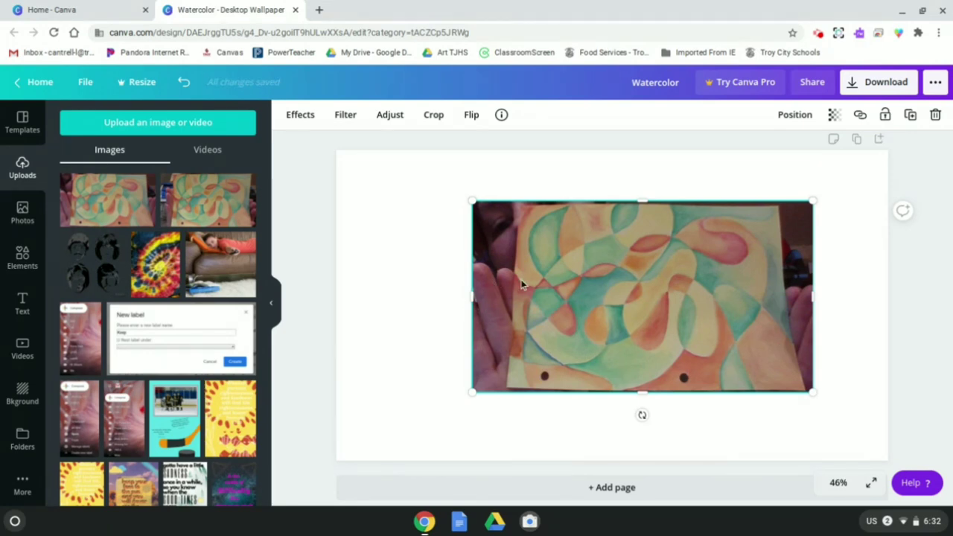
Crop the photo's left, right and bottom edges so only the painting remains.
{"action": "left_click", "coordinate": [433, 115]}
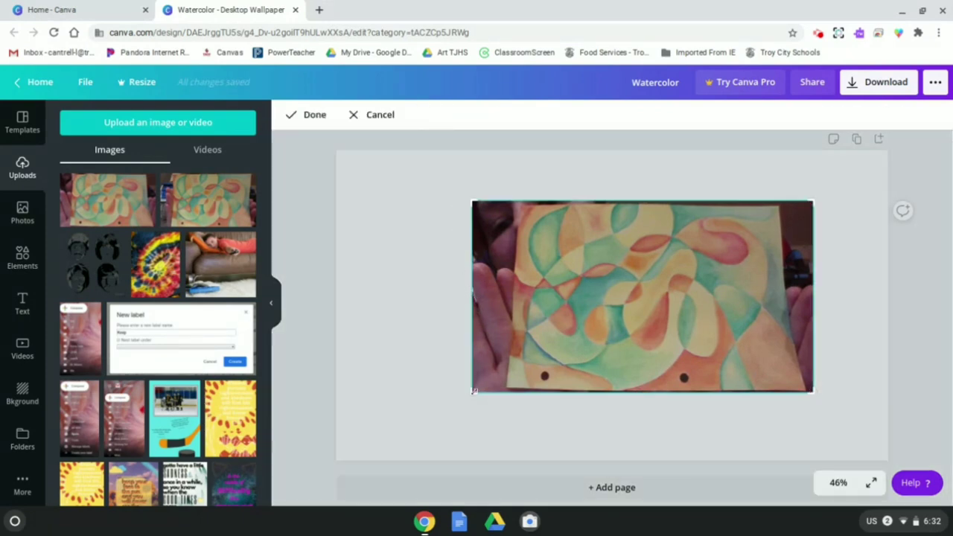
{"action": "left_click_drag", "start_coordinate": [474, 390], "coordinate": [520, 395]}
{"action": "left_click_drag", "start_coordinate": [813, 201], "coordinate": [765, 207]}
{"action": "left_click_drag", "start_coordinate": [774, 390], "coordinate": [772, 370]}
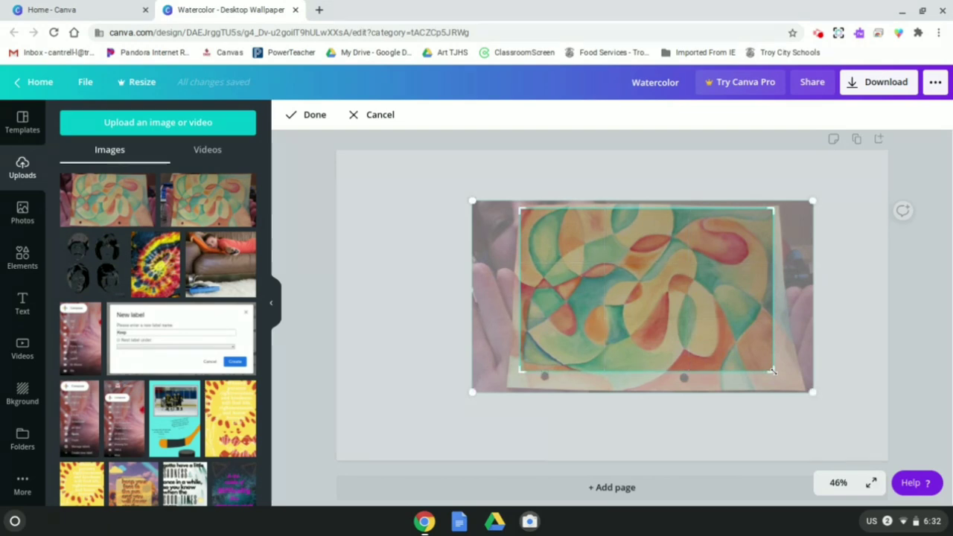
{"action": "key", "text": "Return"}
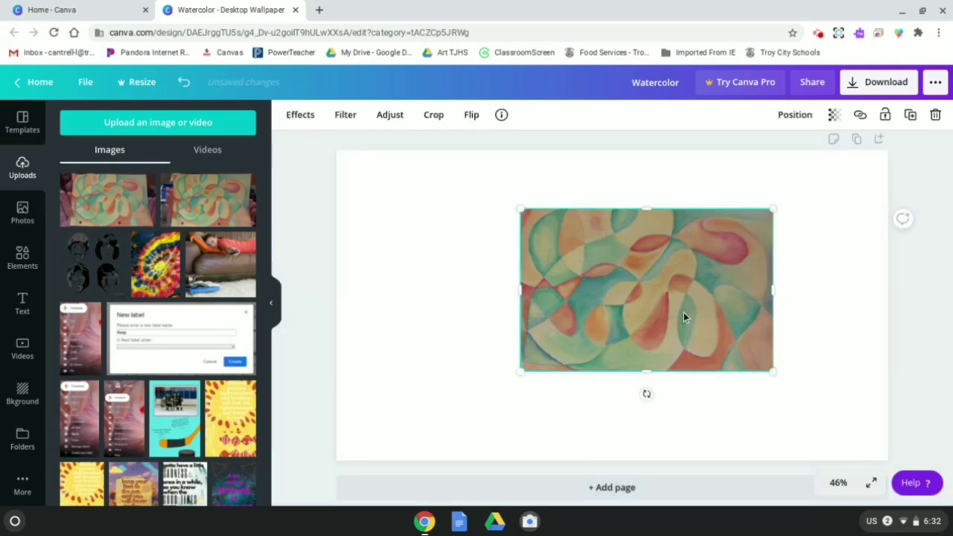
Enlarge the cropped painting past all page edges and center it as the background.
{"action": "left_click_drag", "start_coordinate": [684, 318], "coordinate": [502, 251]}
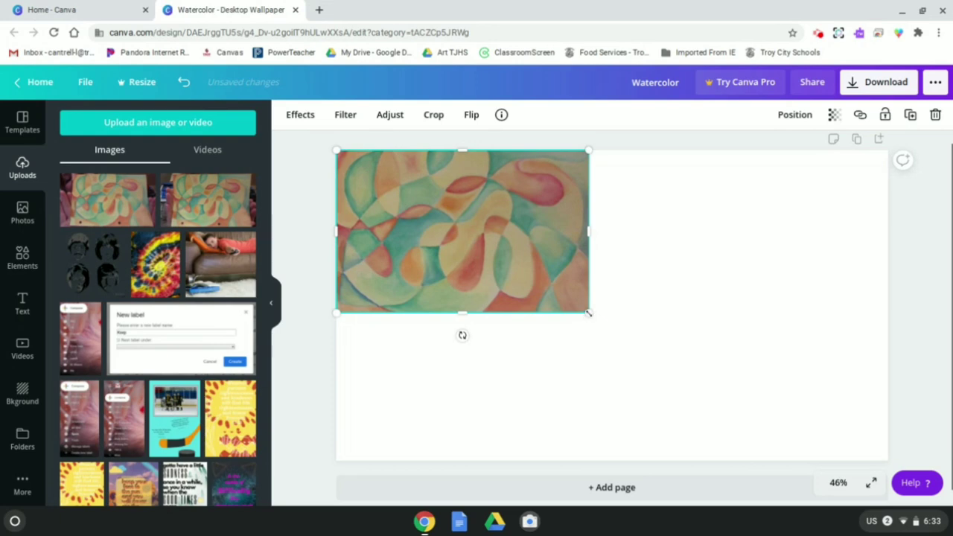
{"action": "left_click_drag", "start_coordinate": [588, 313], "coordinate": [916, 411]}
{"action": "mouse_move", "coordinate": [669, 339]}
{"action": "left_mouse_down"}
{"action": "mouse_move", "coordinate": [704, 325]}
{"action": "mouse_move", "coordinate": [666, 320]}
{"action": "left_mouse_up"}
{"action": "left_click_drag", "start_coordinate": [858, 468], "coordinate": [903, 500]}
{"action": "mouse_move", "coordinate": [710, 313]}
{"action": "left_mouse_down"}
{"action": "mouse_move", "coordinate": [708, 293]}
{"action": "mouse_move", "coordinate": [703, 342]}
{"action": "mouse_move", "coordinate": [698, 306]}
{"action": "left_mouse_up"}
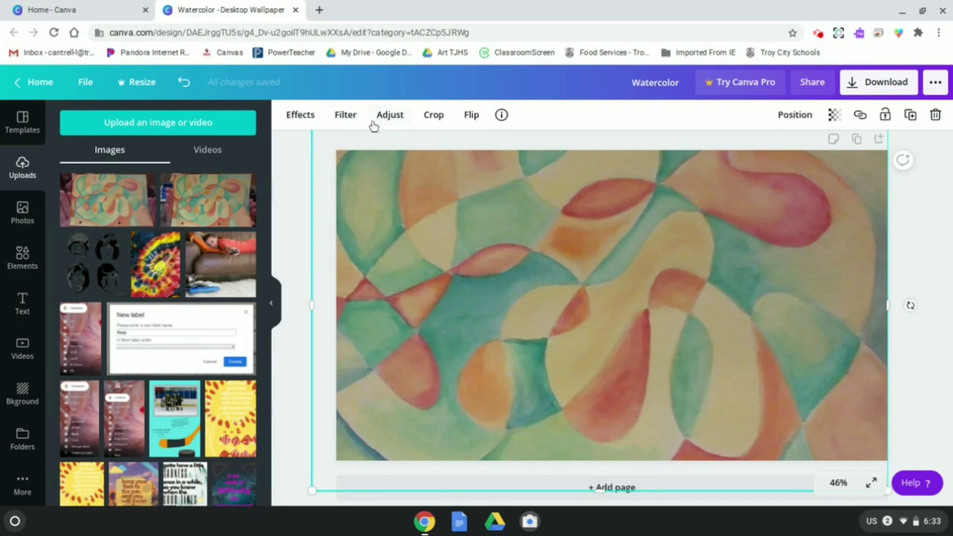
Adjust the painting to brightness 8, contrast 62 and saturation 23.
{"action": "left_click", "coordinate": [294, 172]}
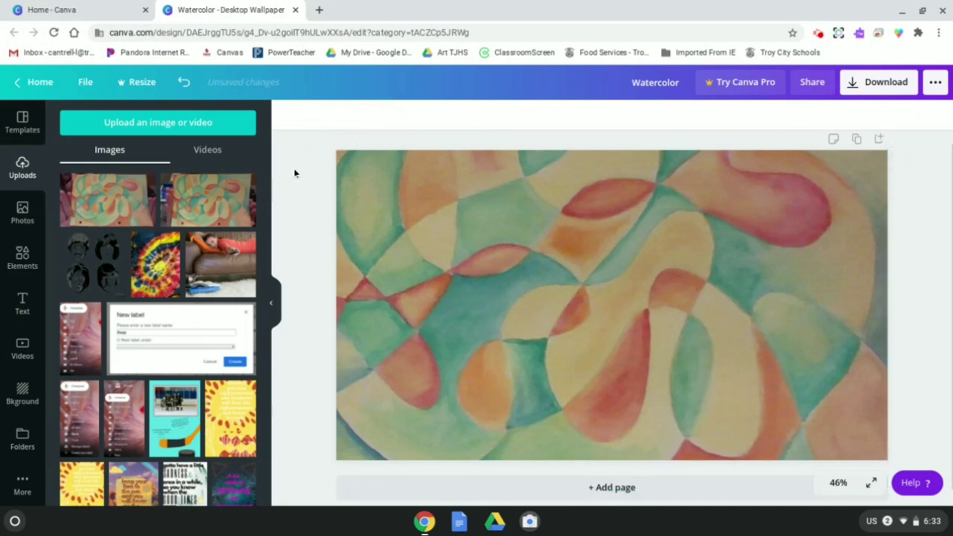
{"action": "left_click", "coordinate": [510, 227]}
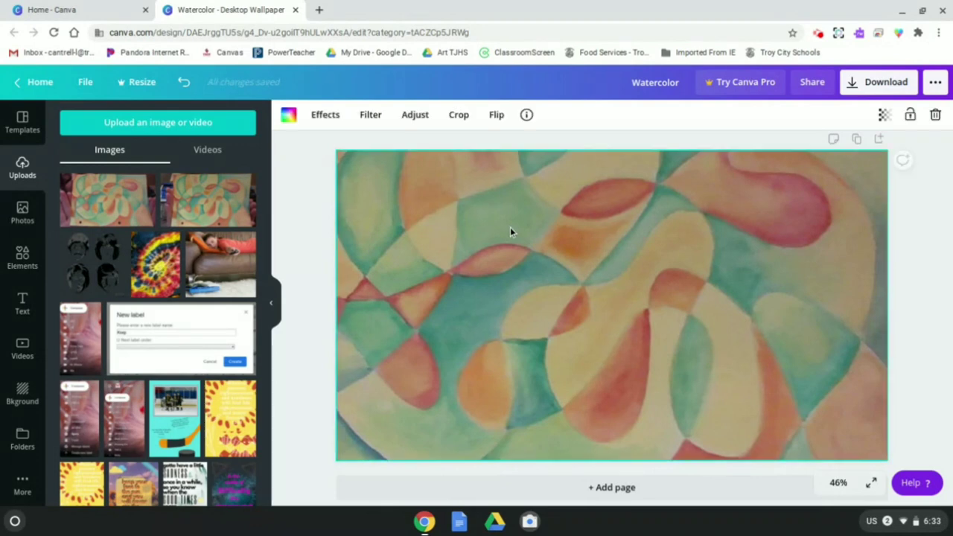
{"action": "left_click", "coordinate": [414, 118]}
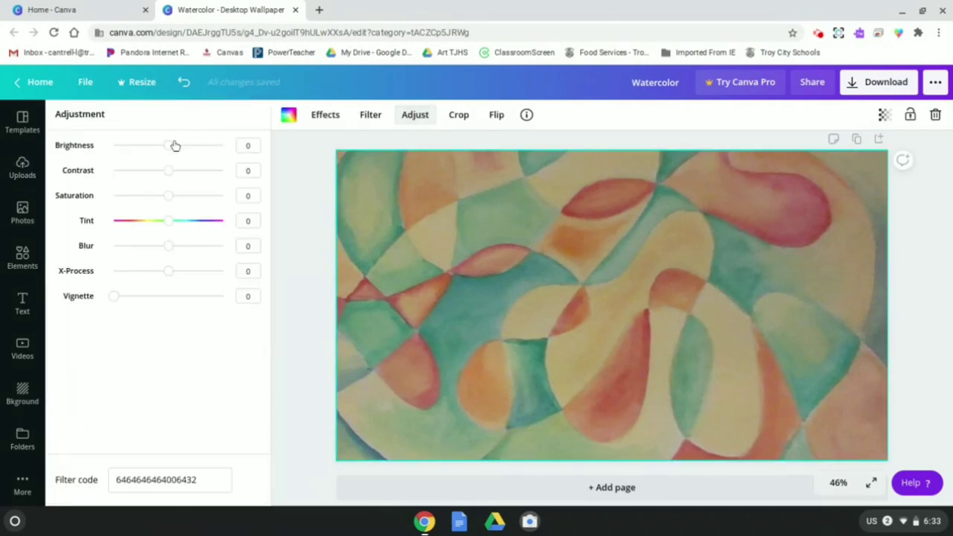
{"action": "left_click_drag", "start_coordinate": [174, 144], "coordinate": [204, 180]}
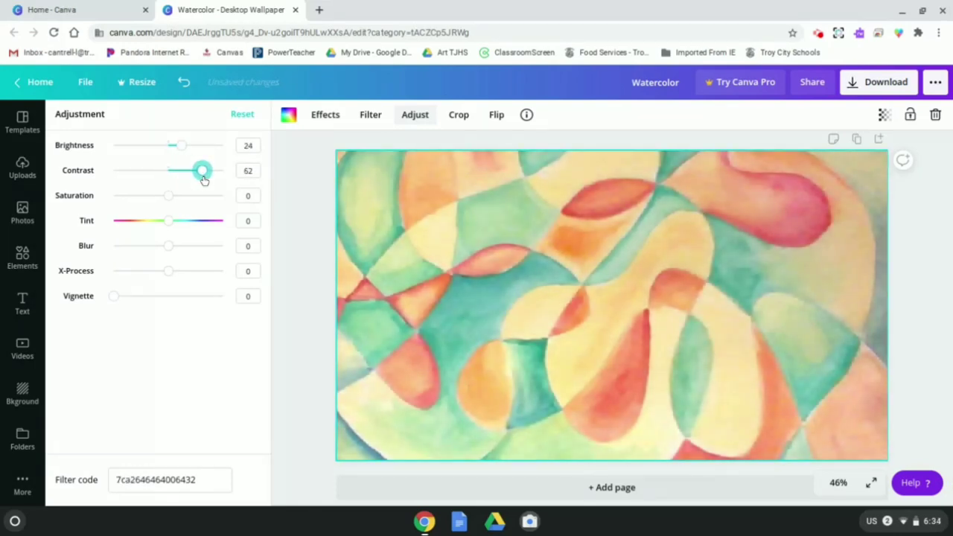
{"action": "left_click", "coordinate": [169, 196]}
{"action": "mouse_move", "coordinate": [171, 198]}
{"action": "left_mouse_down"}
{"action": "mouse_move", "coordinate": [214, 201]}
{"action": "mouse_move", "coordinate": [113, 195]}
{"action": "mouse_move", "coordinate": [181, 195]}
{"action": "left_mouse_up"}
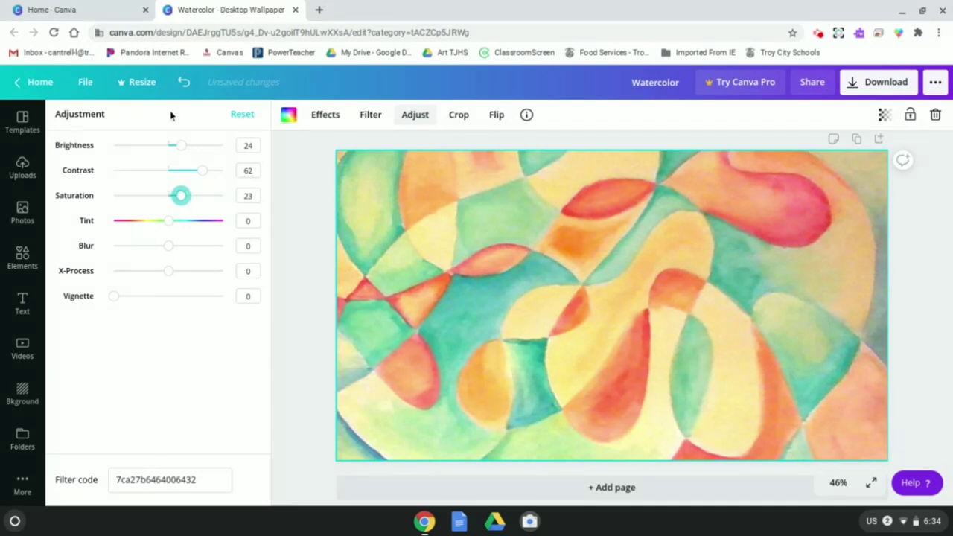
{"action": "left_click_drag", "start_coordinate": [184, 147], "coordinate": [173, 147]}
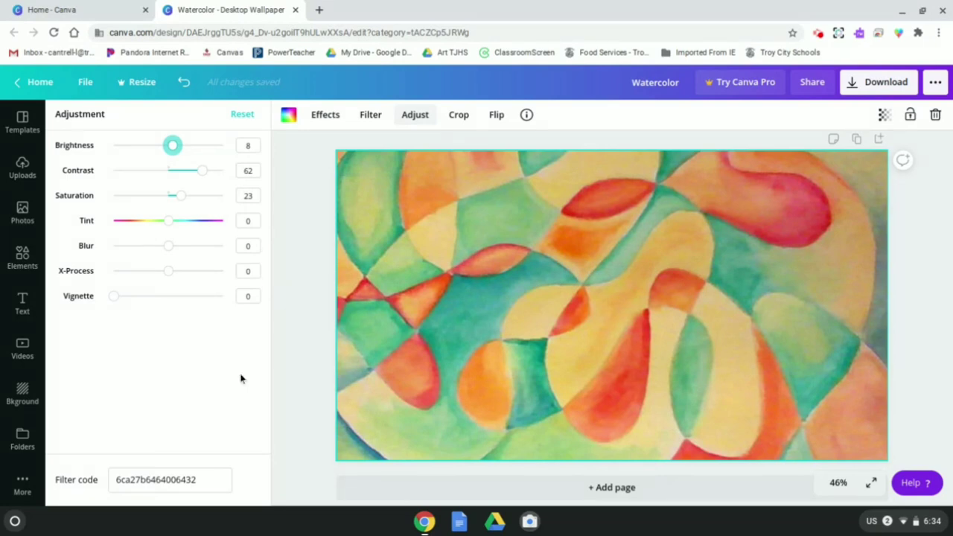
{"action": "left_click", "coordinate": [284, 355]}
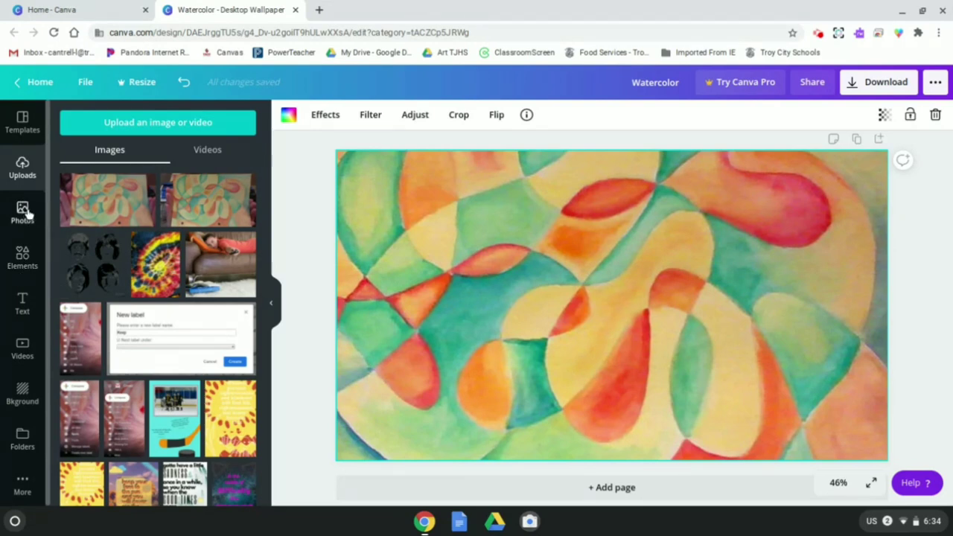
From the Text panel, insert a default size-90 'Add a heading' box centred on the watercolor background.
{"action": "left_click", "coordinate": [24, 301]}
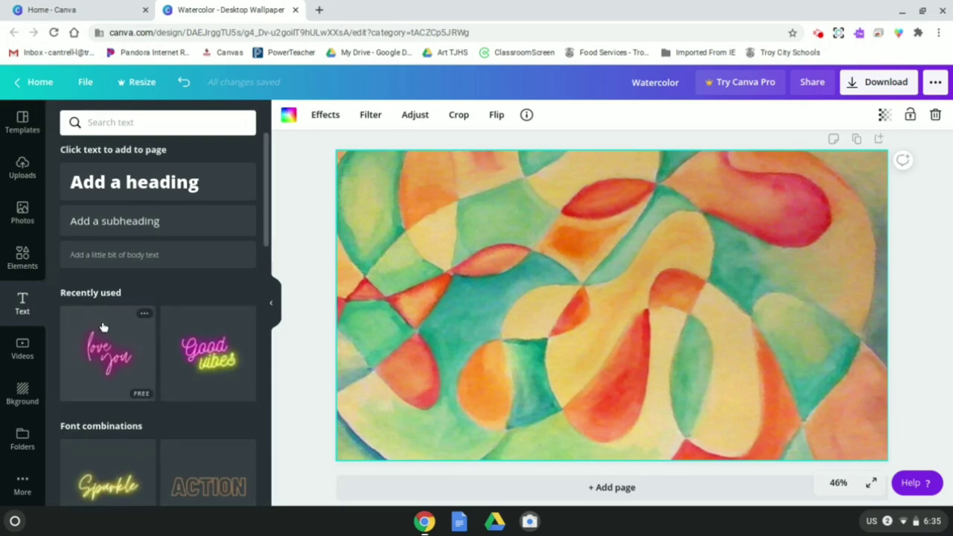
{"action": "scroll", "coordinate": [105, 324], "scroll_direction": "down", "scroll_amount": 5}
{"action": "scroll", "coordinate": [104, 324], "scroll_direction": "down", "scroll_amount": 5}
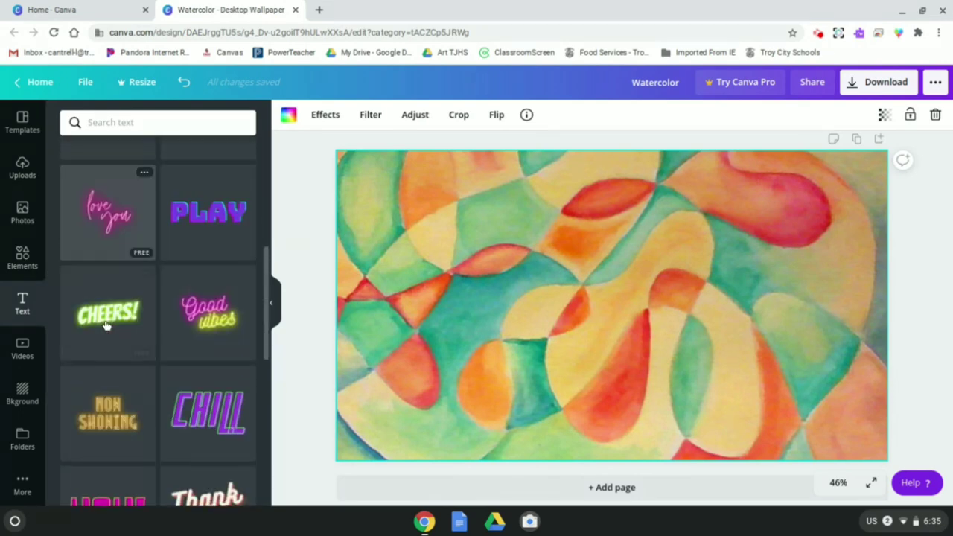
{"action": "scroll", "coordinate": [104, 325], "scroll_direction": "up", "scroll_amount": 7}
{"action": "scroll", "coordinate": [104, 324], "scroll_direction": "up", "scroll_amount": 2}
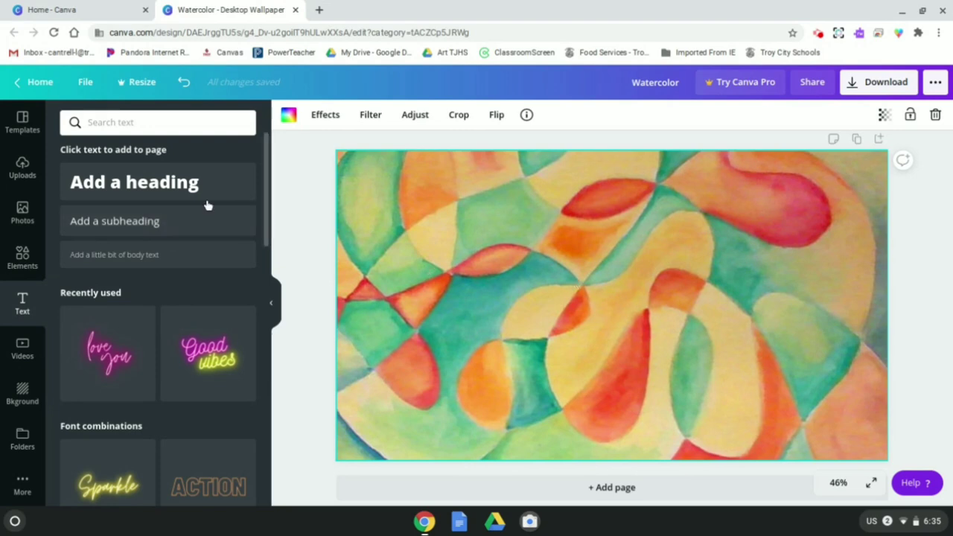
{"action": "left_click", "coordinate": [151, 193]}
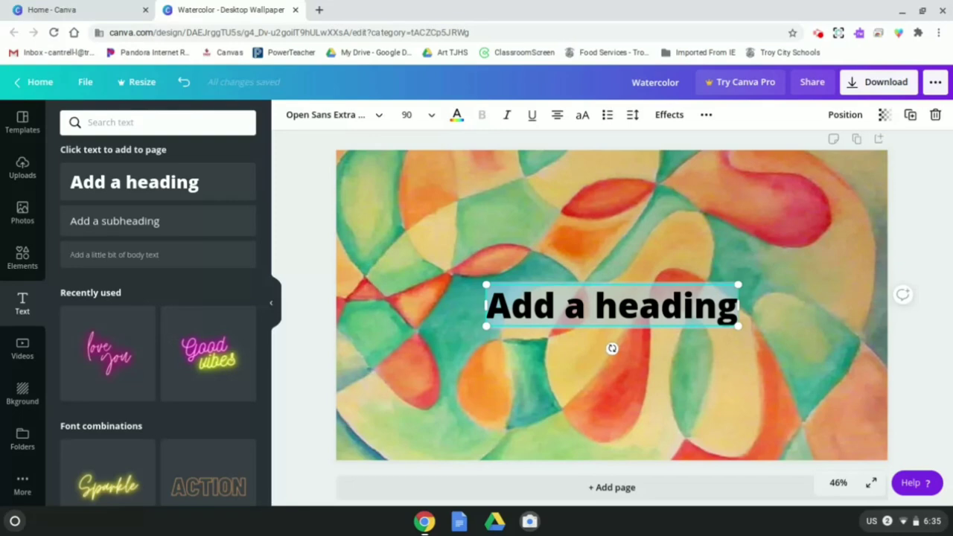
Replace the heading with 'Small deeds done / are better than / great deeds planned.' and move it up slightly.
{"action": "type", "text": "Small deed"}
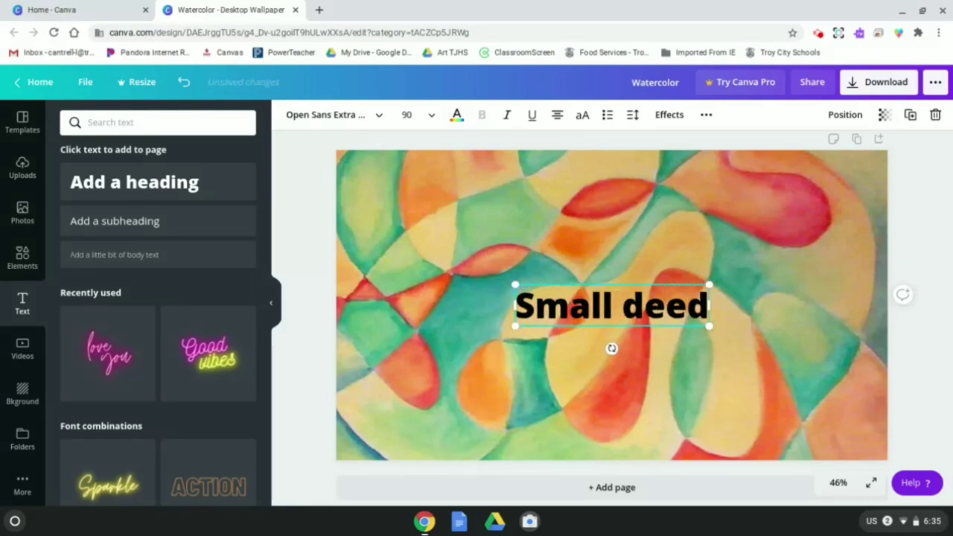
{"action": "type", "text": "s done"}
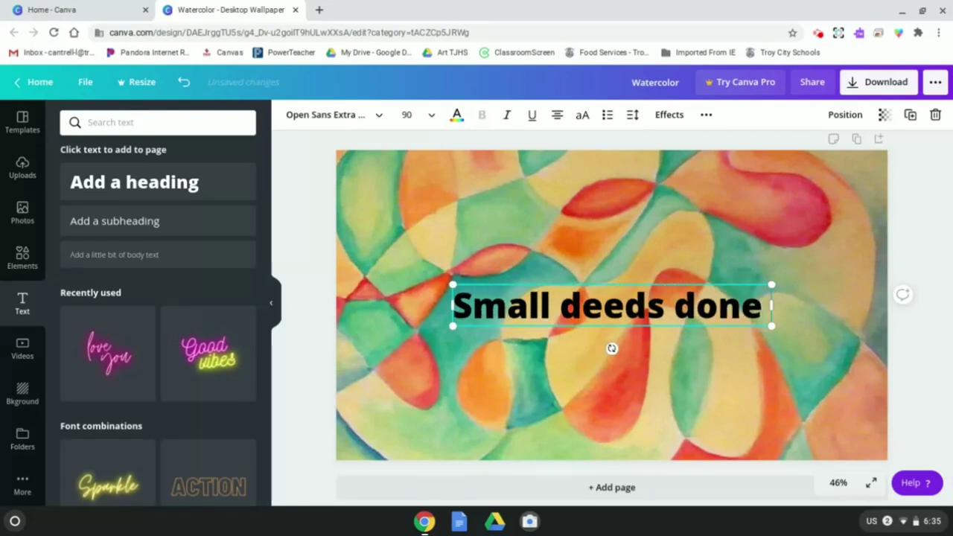
{"action": "key", "text": "Return"}
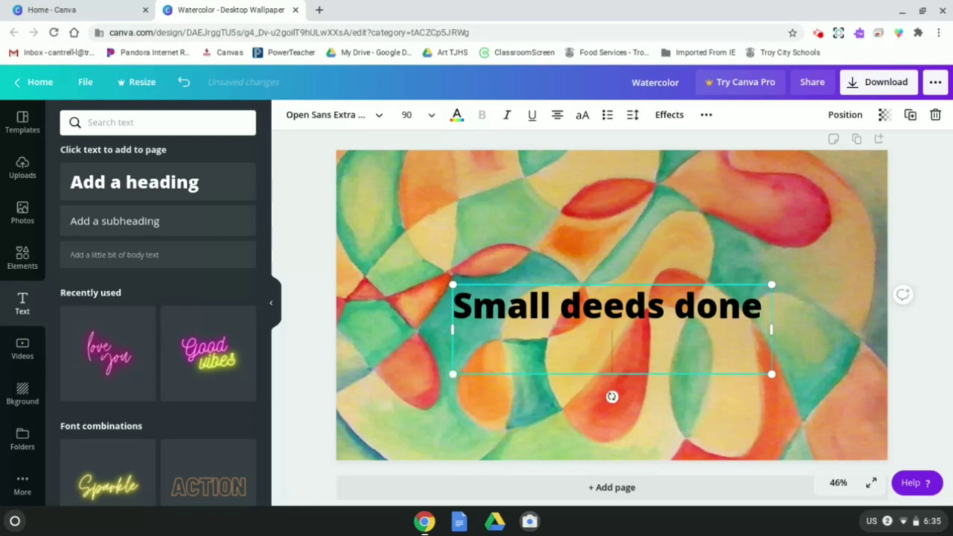
{"action": "type", "text": "are better"}
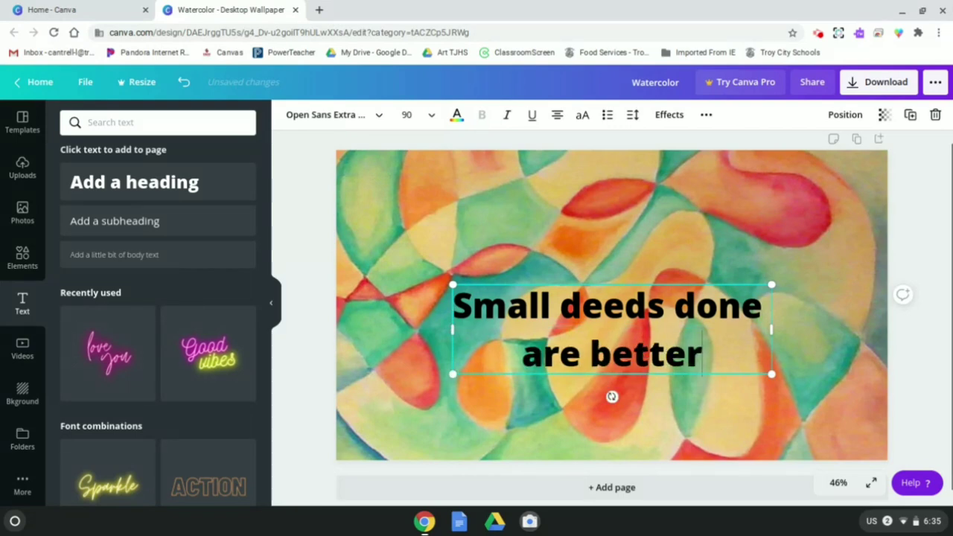
{"action": "type", "text": " than"}
{"action": "key", "text": "Return"}
{"action": "type", "text": "great deeds"}
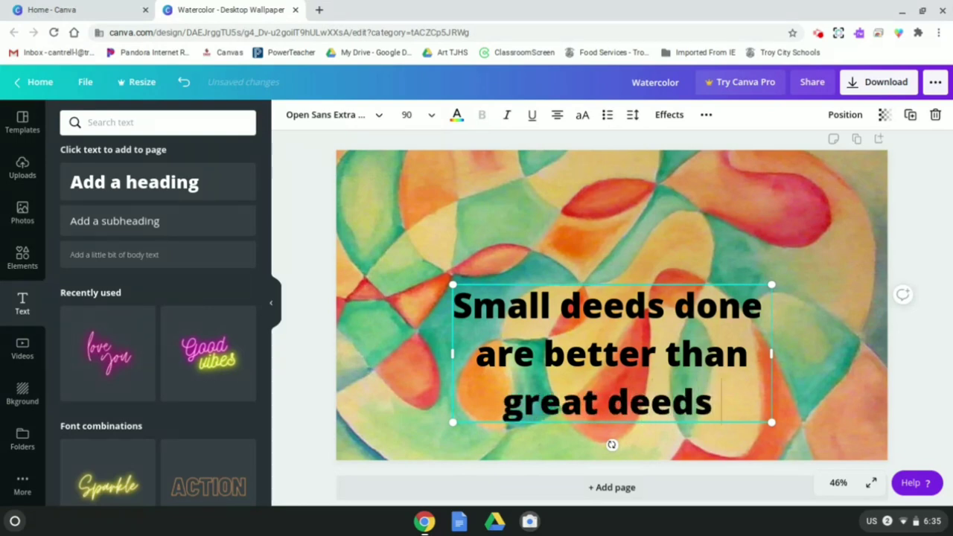
{"action": "type", "text": " planned."}
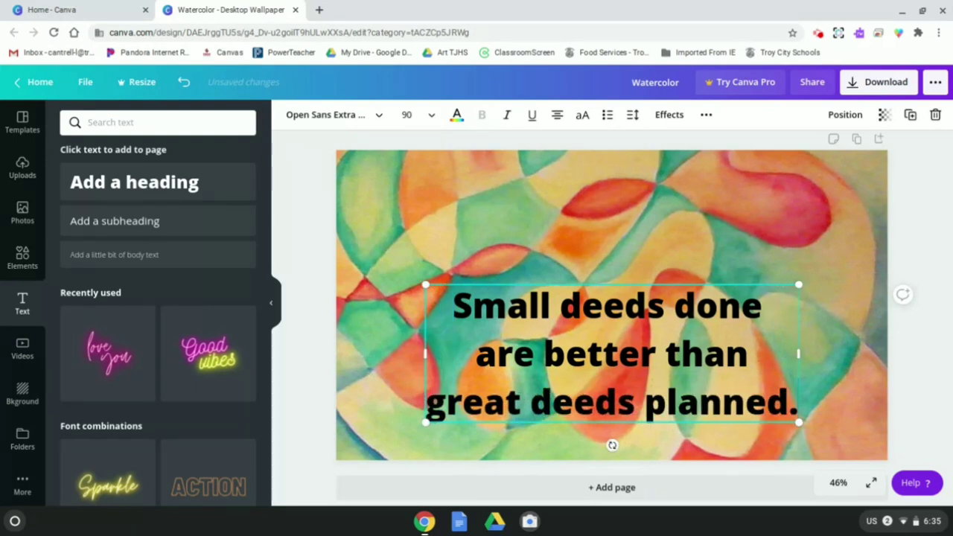
{"action": "key", "text": "Return"}
{"action": "key", "text": "BackSpace"}
{"action": "left_click_drag", "start_coordinate": [638, 283], "coordinate": [638, 223]}
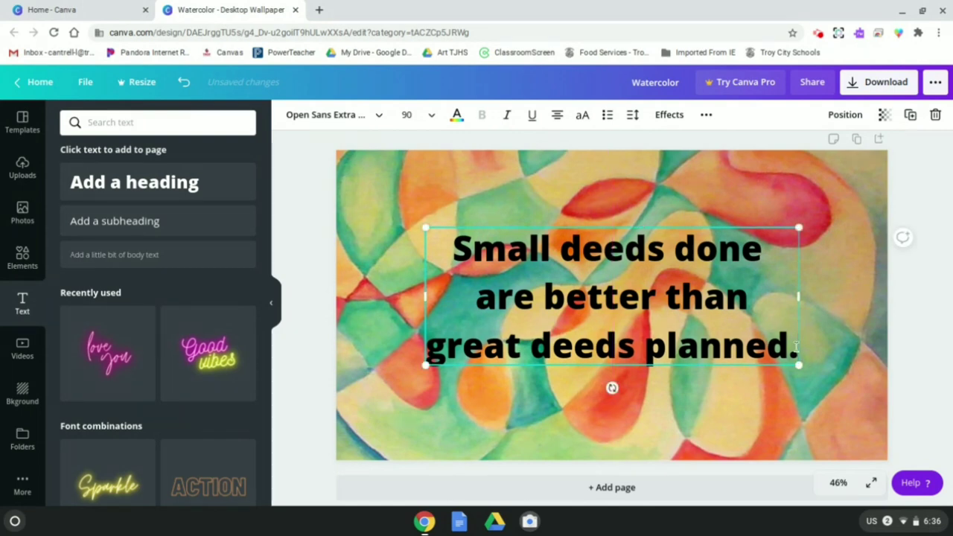
{"action": "left_click_drag", "start_coordinate": [795, 347], "coordinate": [458, 247]}
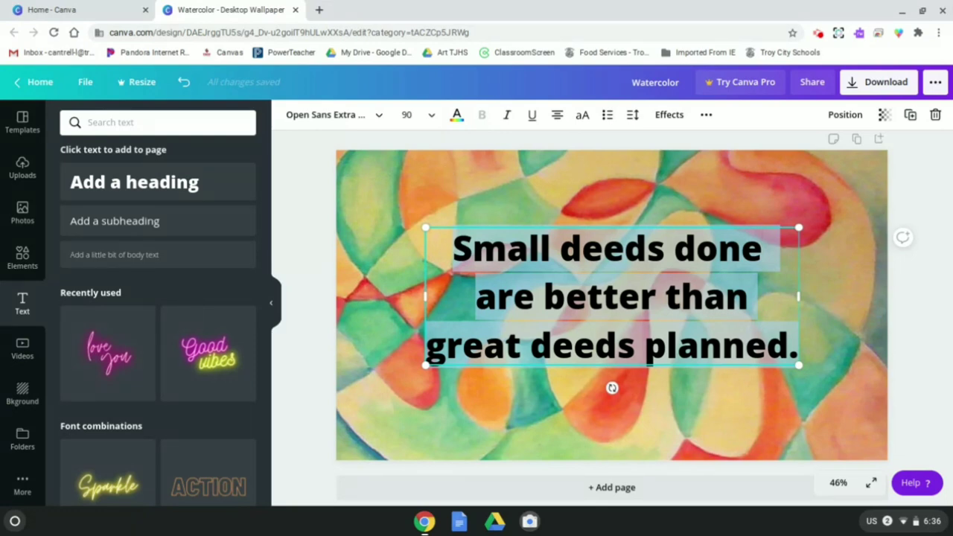
Try Berkshire Swash on the quote, then switch it to the all-caps Lovelo font.
{"action": "left_click", "coordinate": [333, 116]}
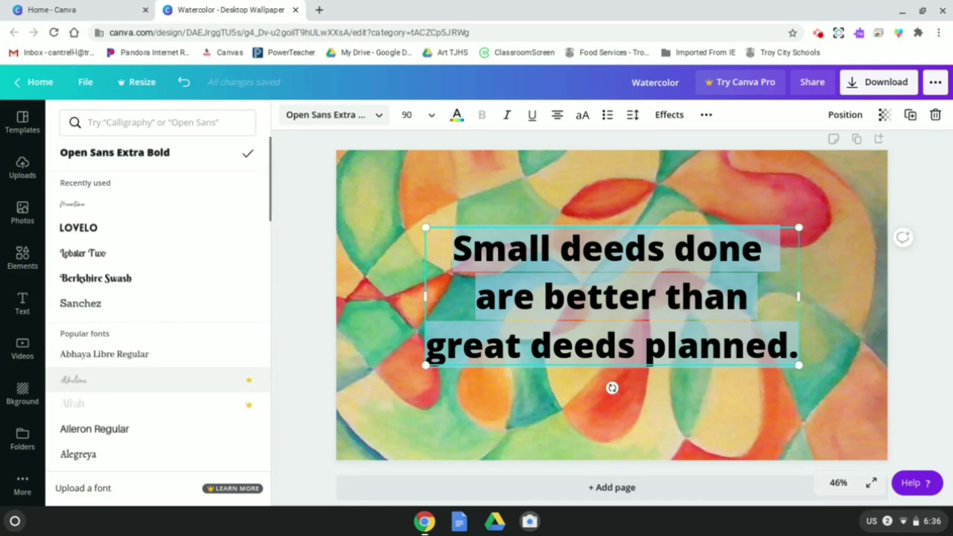
{"action": "left_click", "coordinate": [143, 279]}
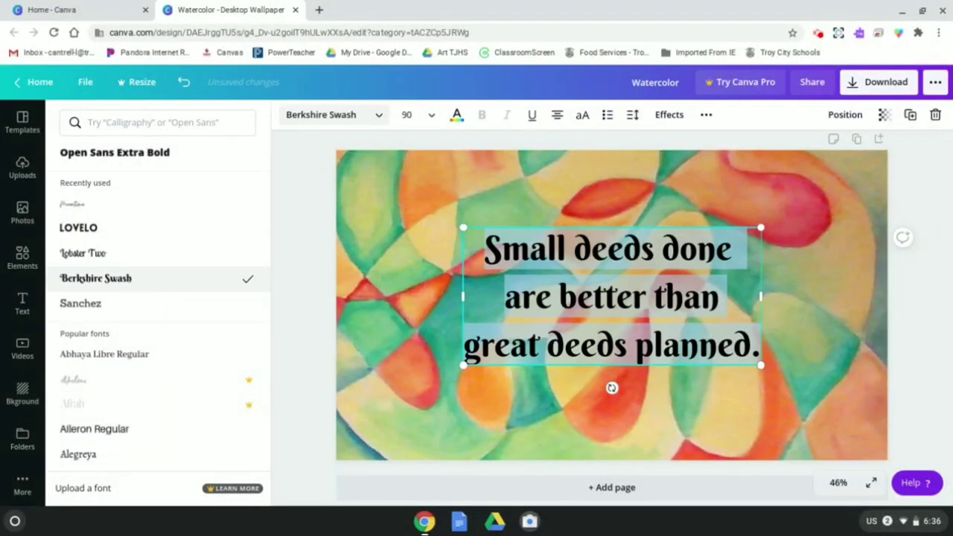
{"action": "scroll", "coordinate": [158, 308], "scroll_direction": "down", "scroll_amount": 8}
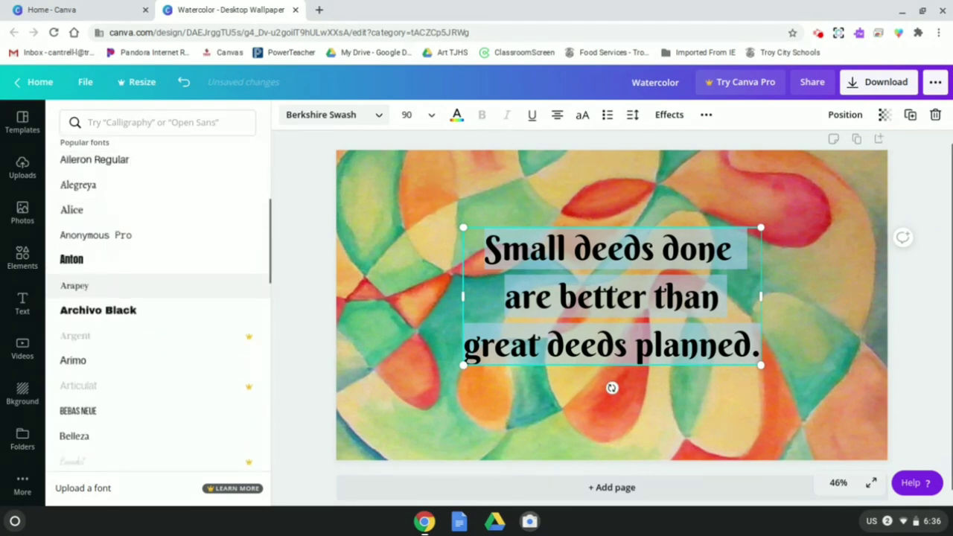
{"action": "scroll", "coordinate": [158, 307], "scroll_direction": "down", "scroll_amount": 5}
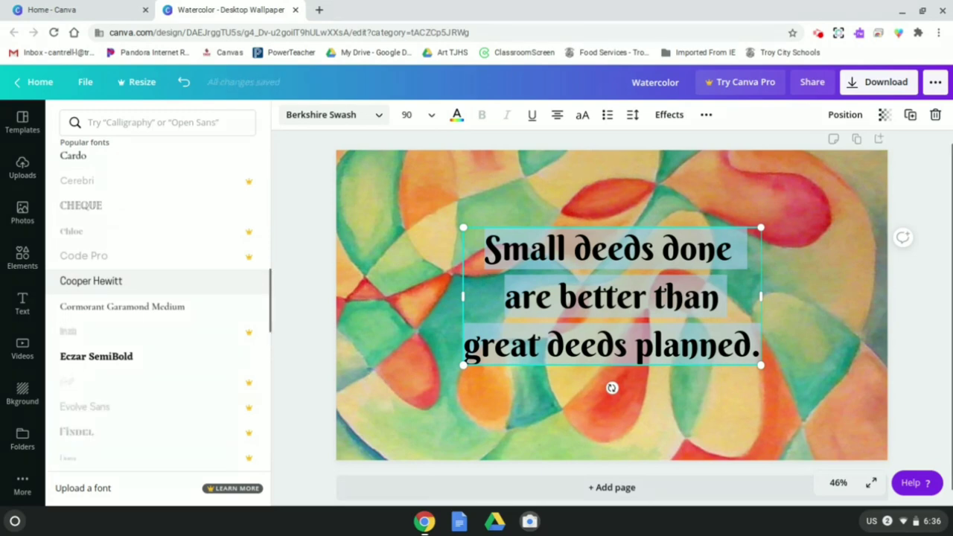
{"action": "scroll", "coordinate": [158, 308], "scroll_direction": "down", "scroll_amount": 5}
{"action": "scroll", "coordinate": [174, 377], "scroll_direction": "down", "scroll_amount": 4}
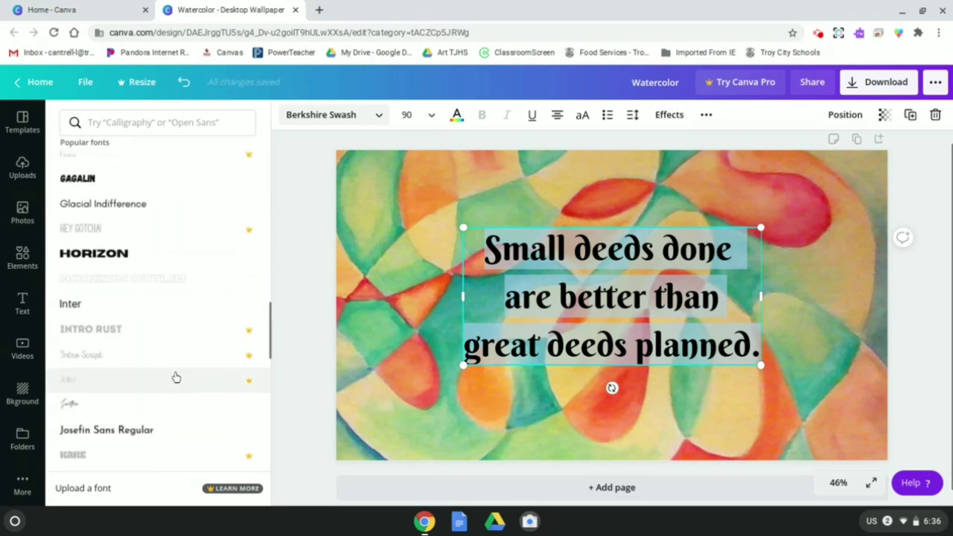
{"action": "scroll", "coordinate": [158, 342], "scroll_direction": "down", "scroll_amount": 3}
{"action": "left_click", "coordinate": [157, 343]}
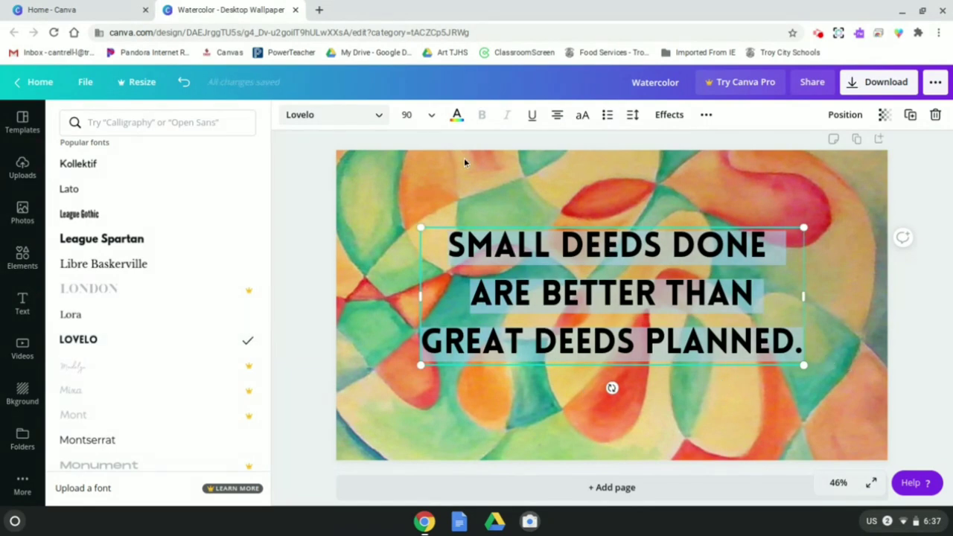
Colour the quote text muted purple #5F3CB6 using a custom colour.
{"action": "left_click", "coordinate": [457, 118]}
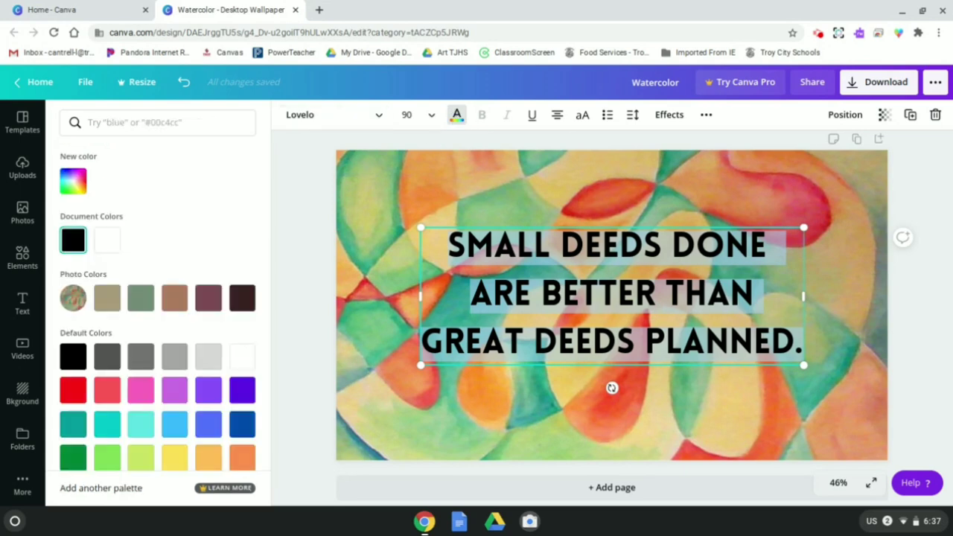
{"action": "scroll", "coordinate": [78, 447], "scroll_direction": "down", "scroll_amount": 1}
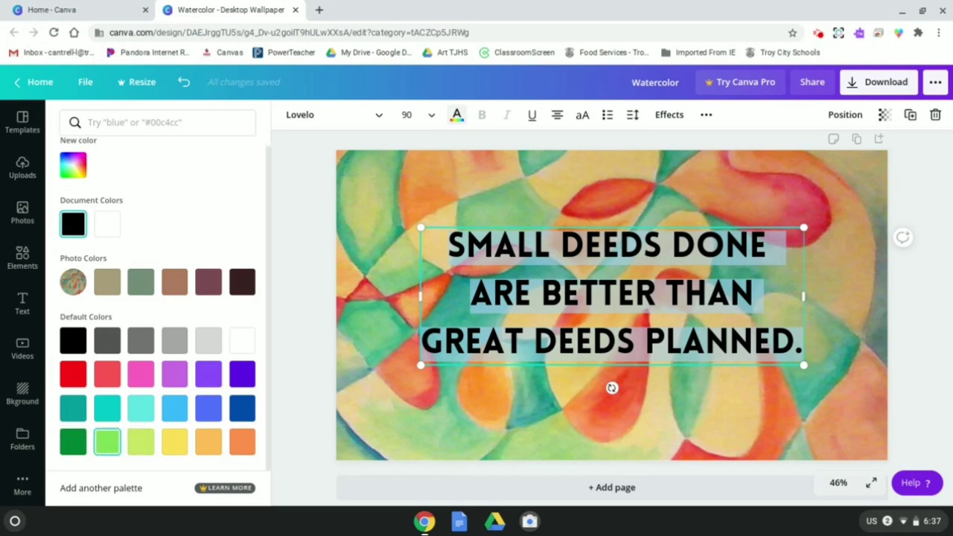
{"action": "left_click", "coordinate": [72, 165]}
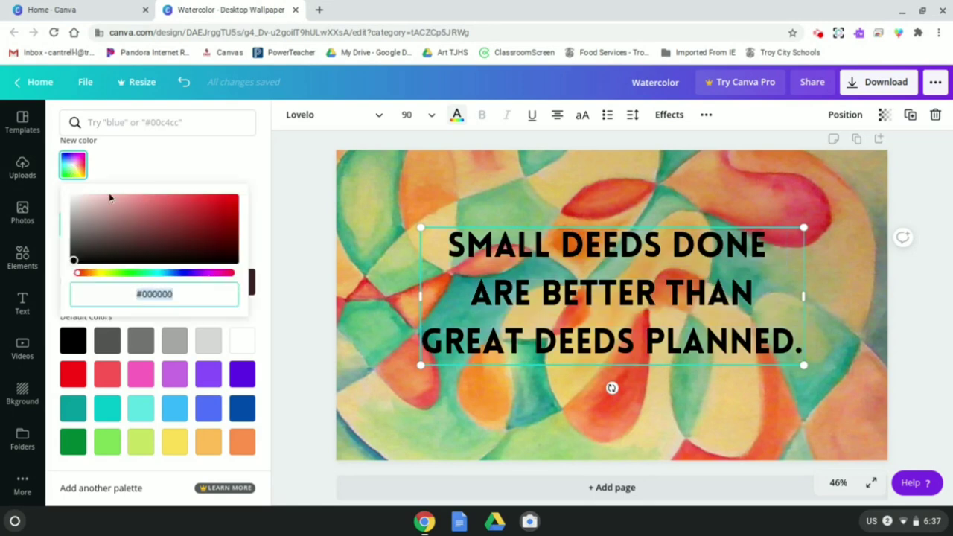
{"action": "left_click", "coordinate": [232, 203]}
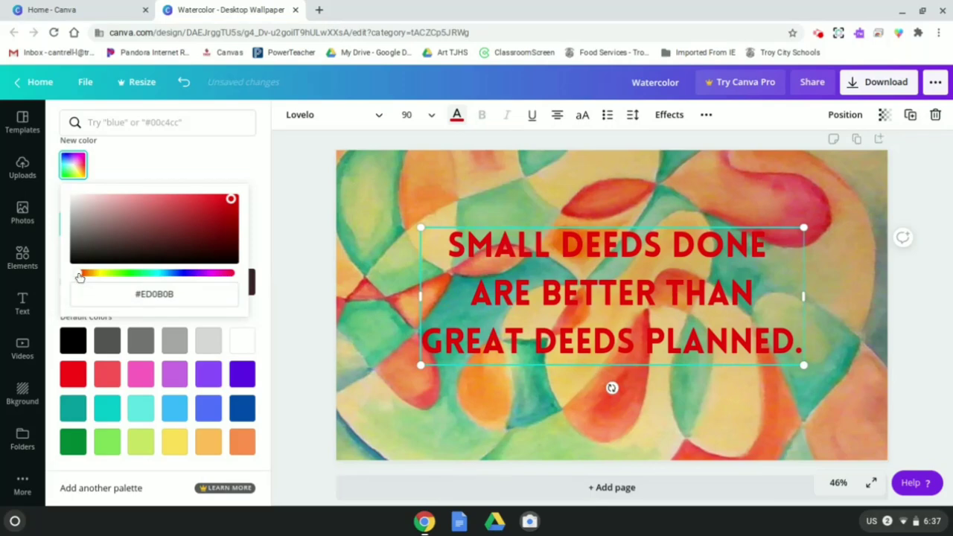
{"action": "left_click_drag", "start_coordinate": [83, 277], "coordinate": [188, 279]}
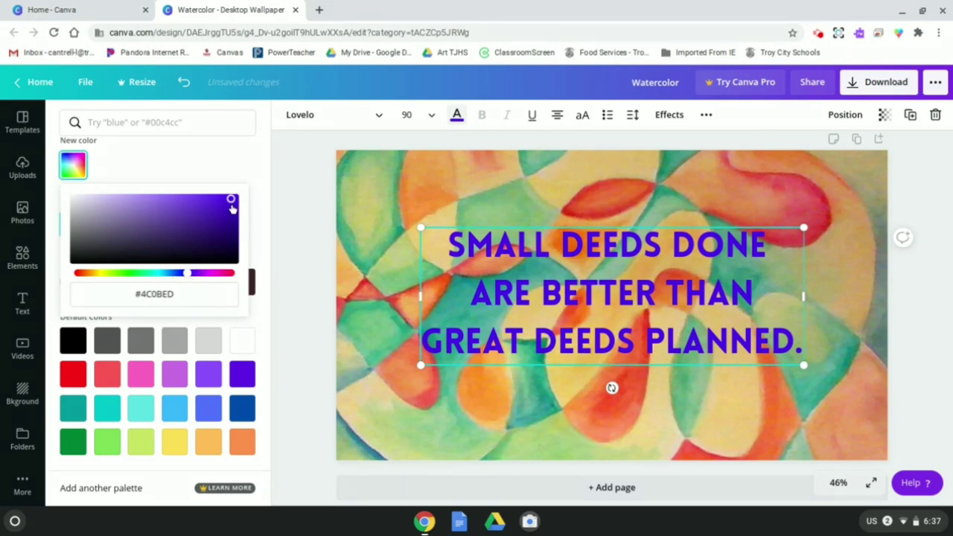
{"action": "left_click_drag", "start_coordinate": [230, 199], "coordinate": [182, 214]}
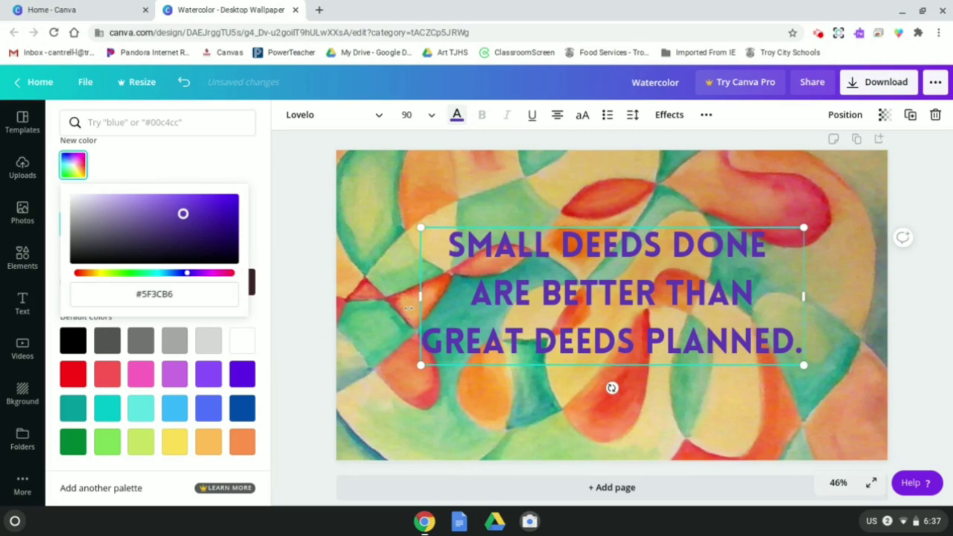
Keep the purple, then delete the quote text box so only the watercolor background remains.
{"action": "key", "text": "Escape"}
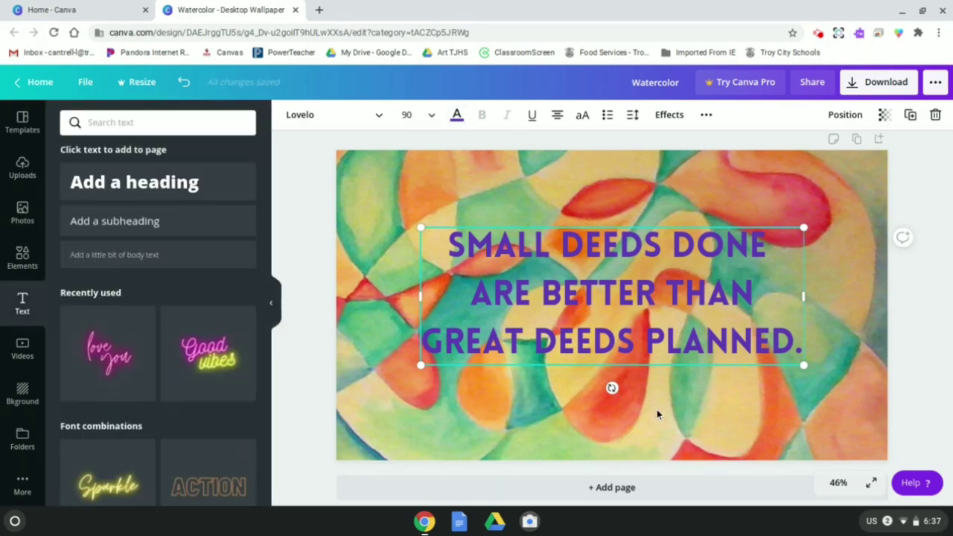
{"action": "left_click", "coordinate": [666, 410]}
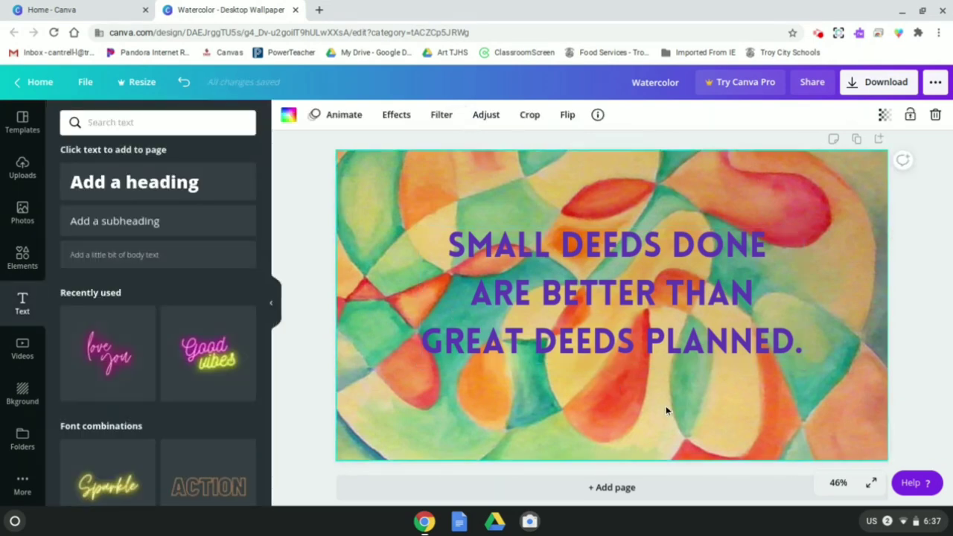
{"action": "left_click", "coordinate": [663, 299]}
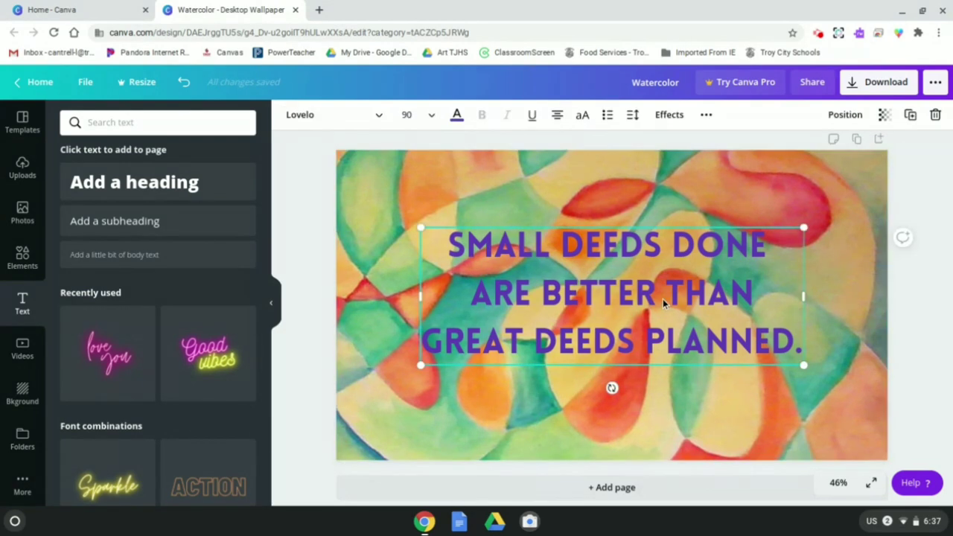
{"action": "key", "text": "Delete"}
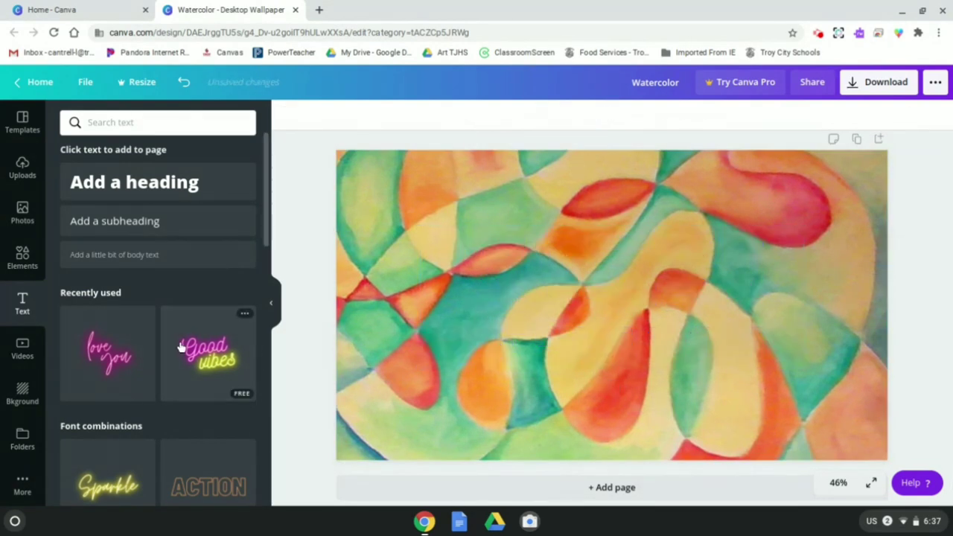
{"action": "scroll", "coordinate": [177, 348], "scroll_direction": "down", "scroll_amount": 1}
{"action": "scroll", "coordinate": [176, 348], "scroll_direction": "down", "scroll_amount": 5}
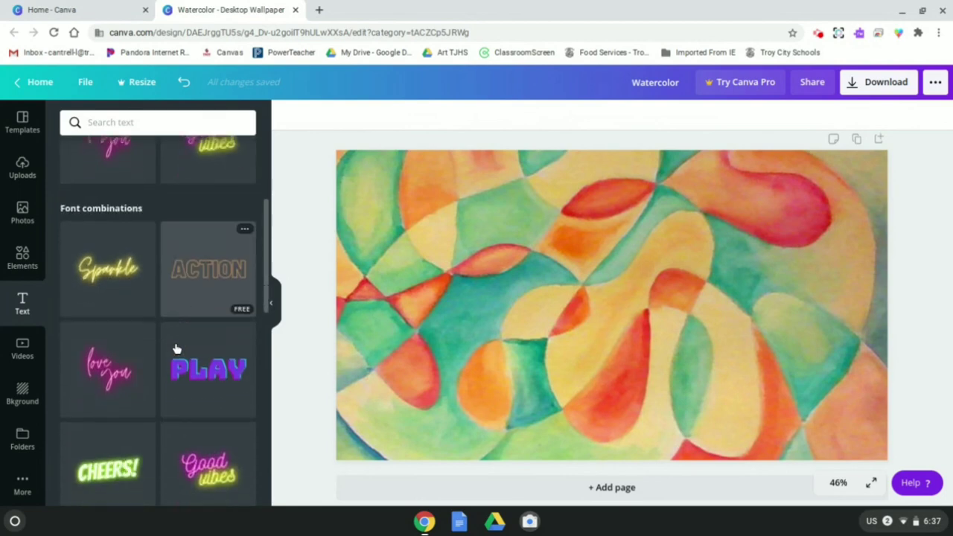
{"action": "scroll", "coordinate": [158, 313], "scroll_direction": "down", "scroll_amount": 1}
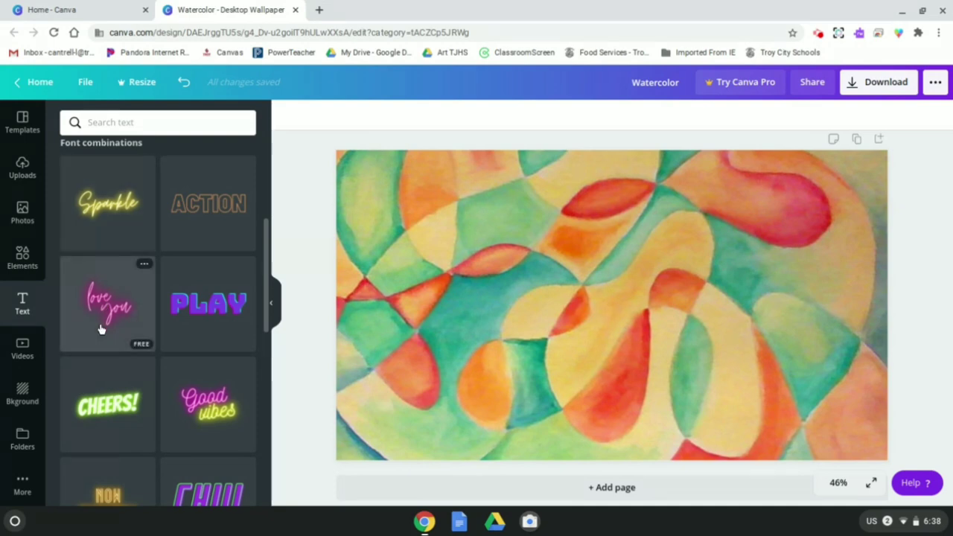
Add the Good vibes neon text combination, delete 'vibes' and set 'Good' to size 100.
{"action": "left_click", "coordinate": [210, 405]}
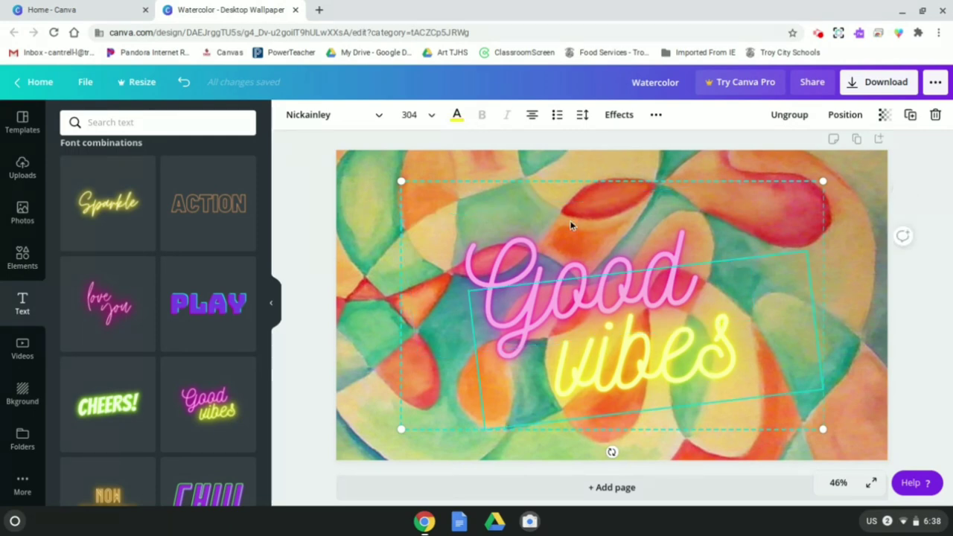
{"action": "left_click", "coordinate": [681, 358]}
{"action": "key", "text": "Delete"}
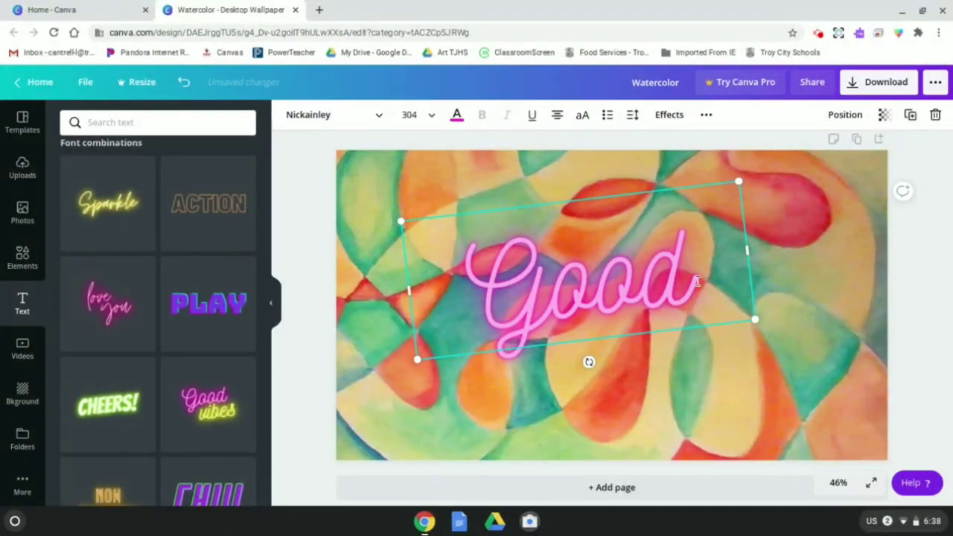
{"action": "left_click_drag", "start_coordinate": [697, 281], "coordinate": [449, 280]}
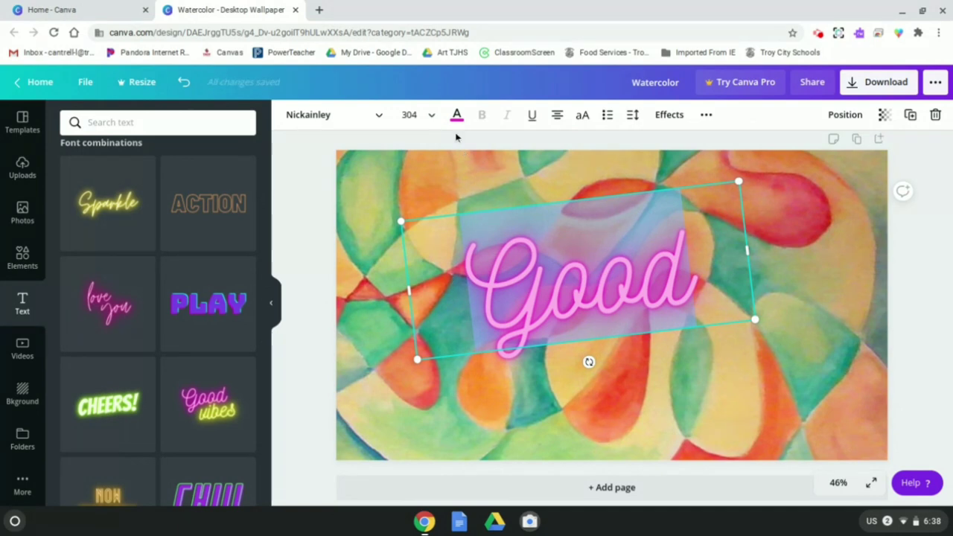
{"action": "left_click", "coordinate": [409, 114]}
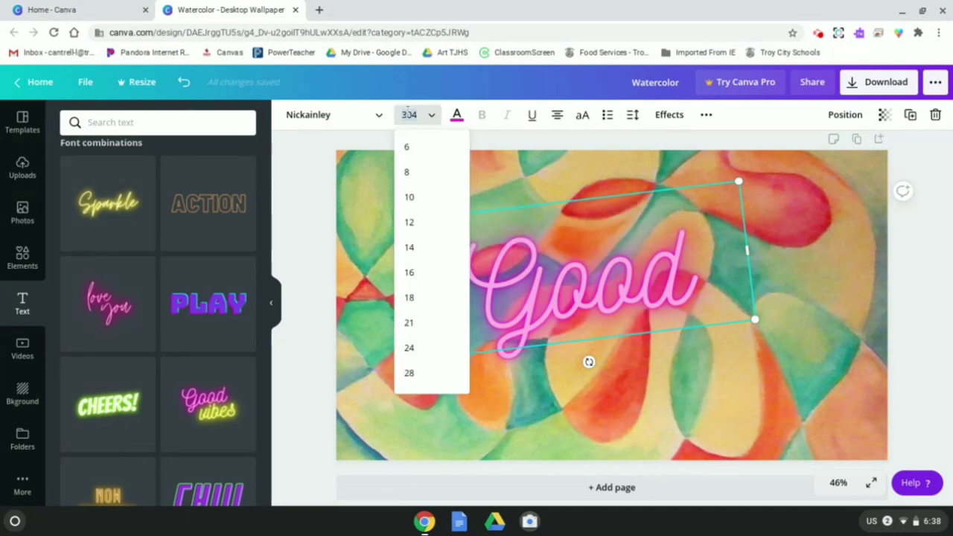
{"action": "type", "text": "100"}
{"action": "key", "text": "Return"}
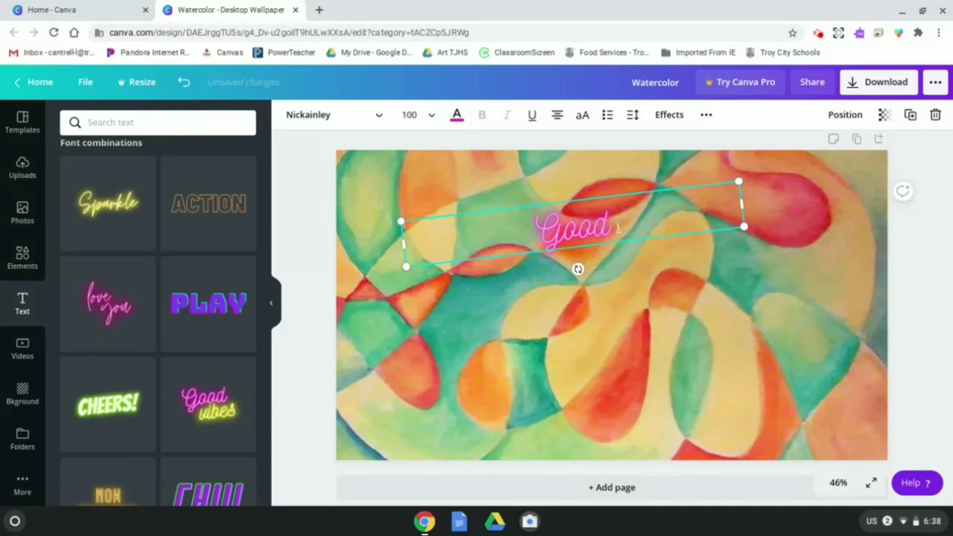
Extend it to 'Good vibes only' and enlarge it, then undo back to the yellow Sparkle text.
{"action": "type", "text": "vibes"}
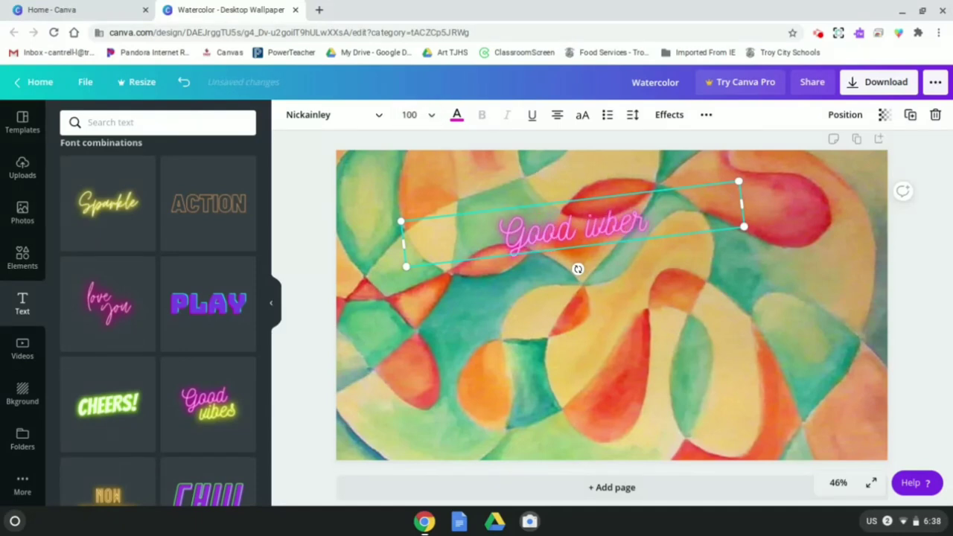
{"action": "key", "text": "BackSpace"}
{"action": "key", "text": "BackSpace"}
{"action": "key", "text": "BackSpace"}
{"action": "key", "text": "BackSpace"}
{"action": "key", "text": "BackSpace"}
{"action": "key", "text": "BackSpace"}
{"action": "type", "text": "vibes only"}
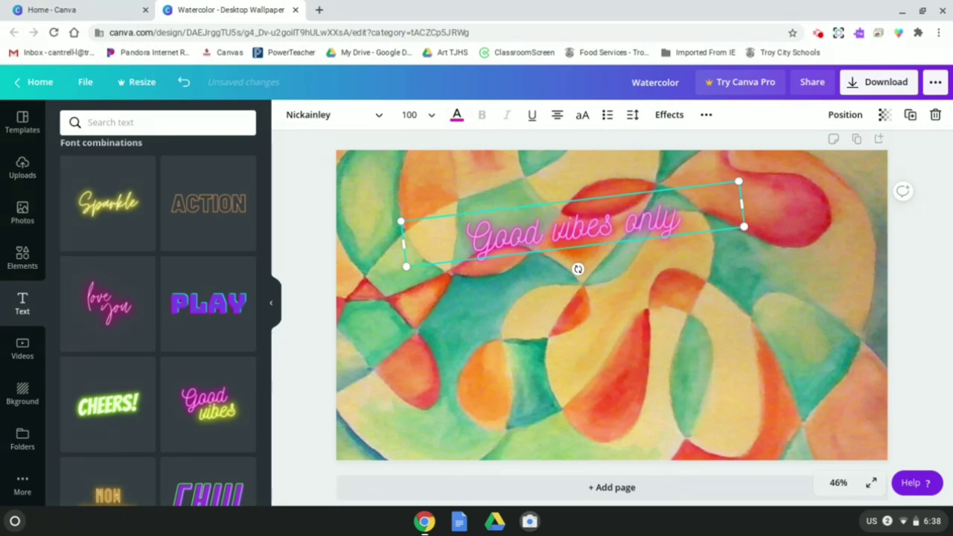
{"action": "left_click_drag", "start_coordinate": [744, 227], "coordinate": [774, 266]}
{"action": "key", "text": "ctrl+z"}
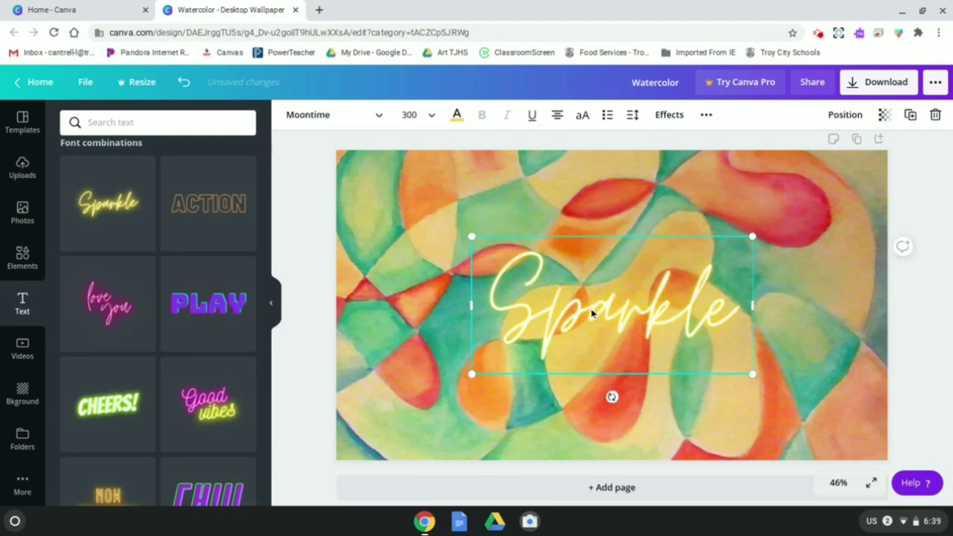
Replace Sparkle with 'Small deeds done / are better than / great deeds planned' at font size 120.
{"action": "left_click", "coordinate": [736, 303]}
{"action": "left_click_drag", "start_coordinate": [736, 303], "coordinate": [469, 290]}
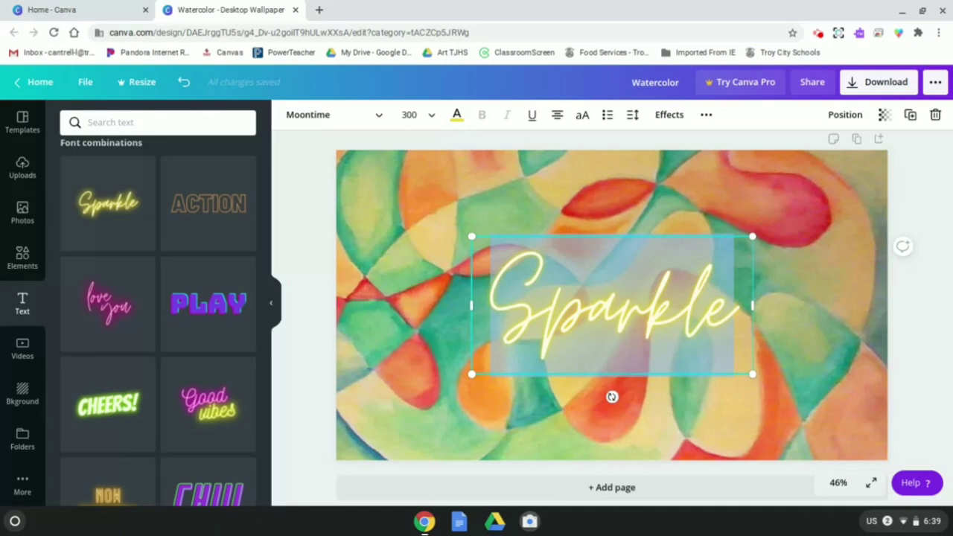
{"action": "type", "text": "Small deed"}
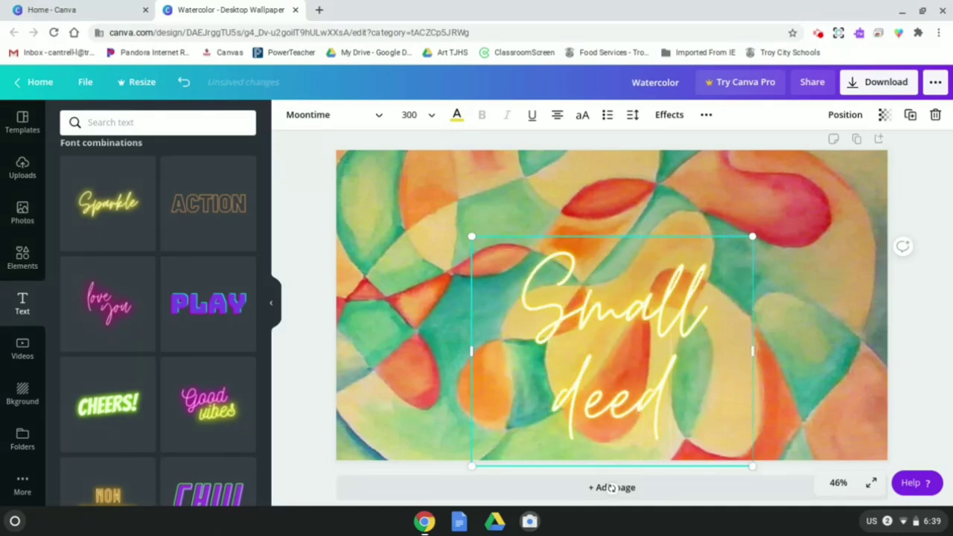
{"action": "type", "text": "s done"}
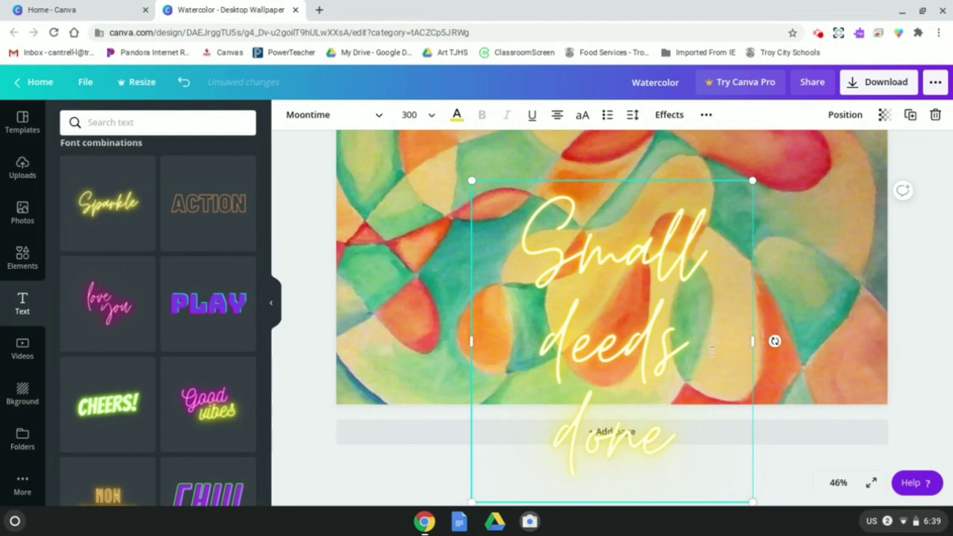
{"action": "left_click", "coordinate": [415, 115]}
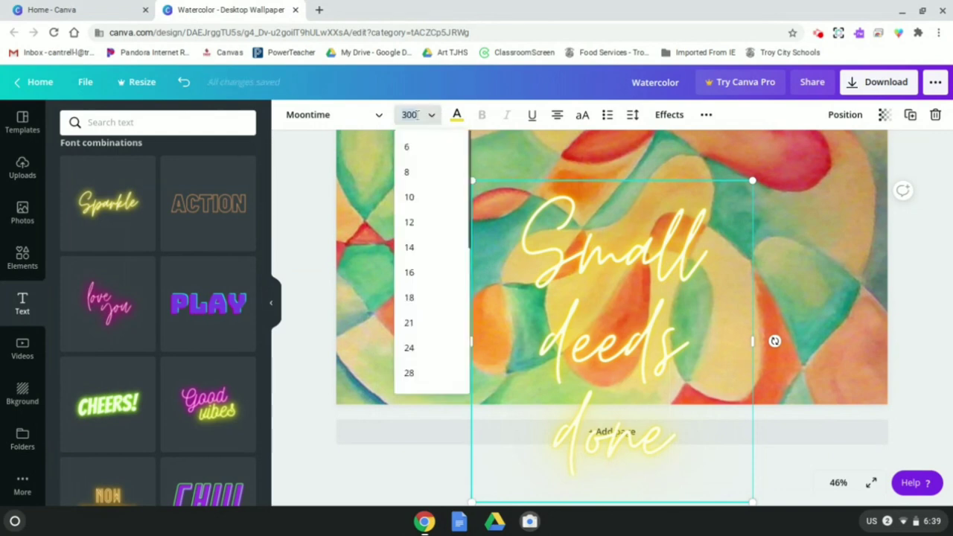
{"action": "type", "text": "120"}
{"action": "key", "text": "Return"}
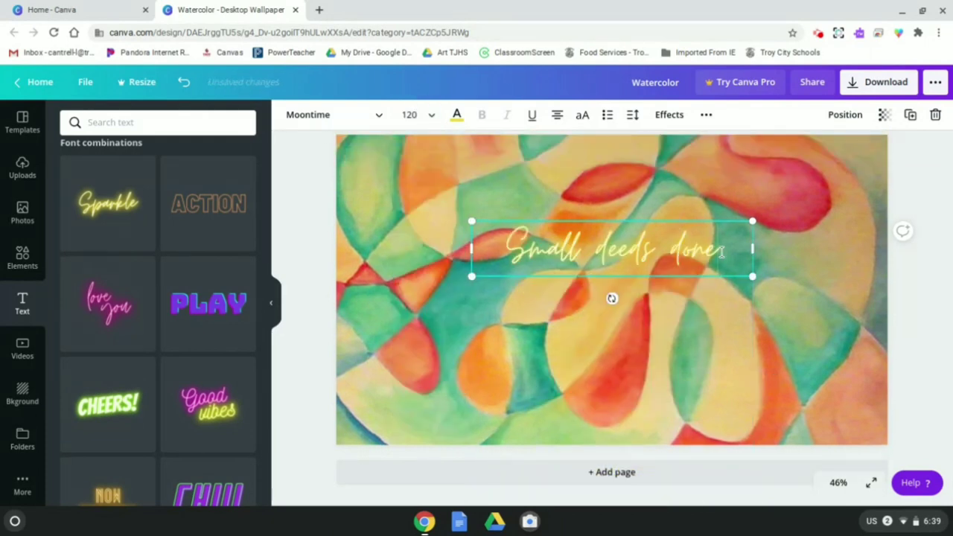
{"action": "key", "text": "Return"}
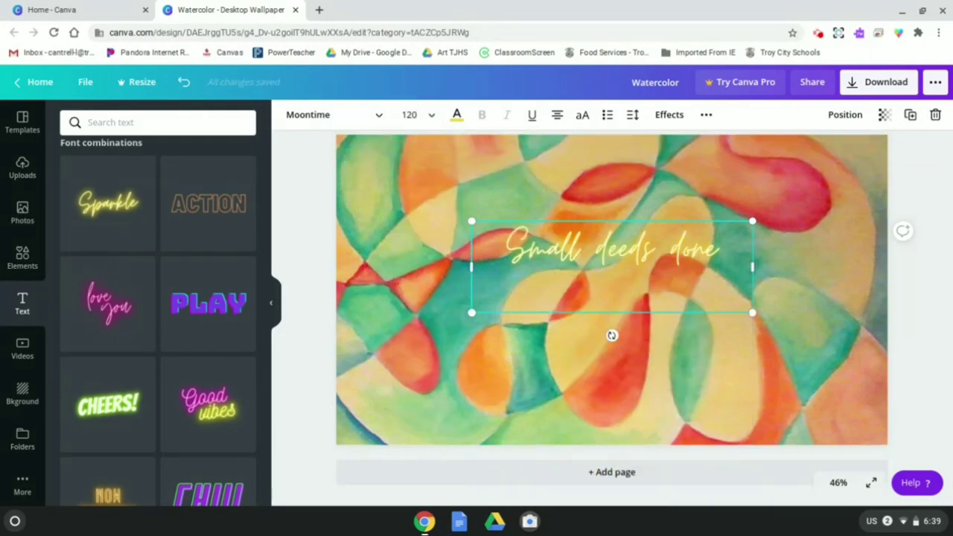
{"action": "type", "text": "are better than"}
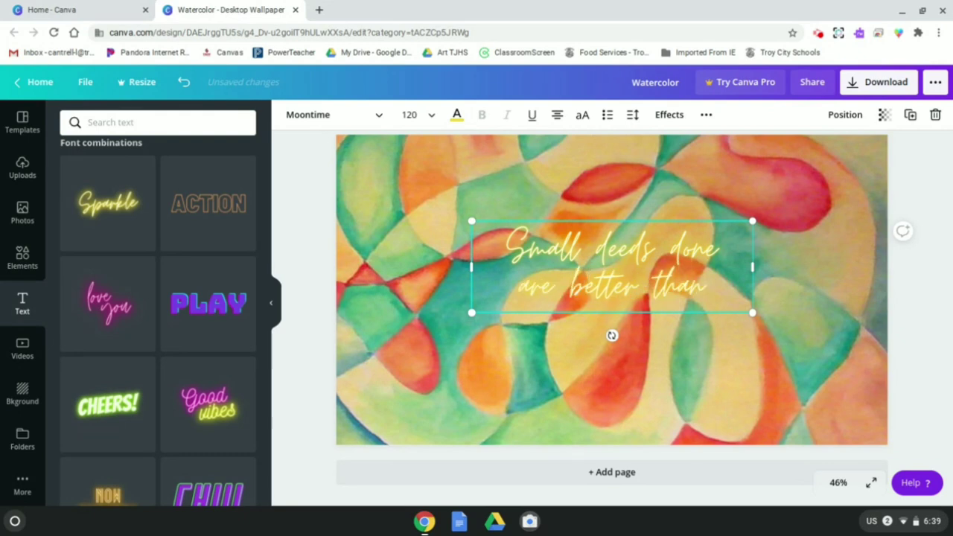
{"action": "key", "text": "Return"}
{"action": "type", "text": "great deeds planned"}
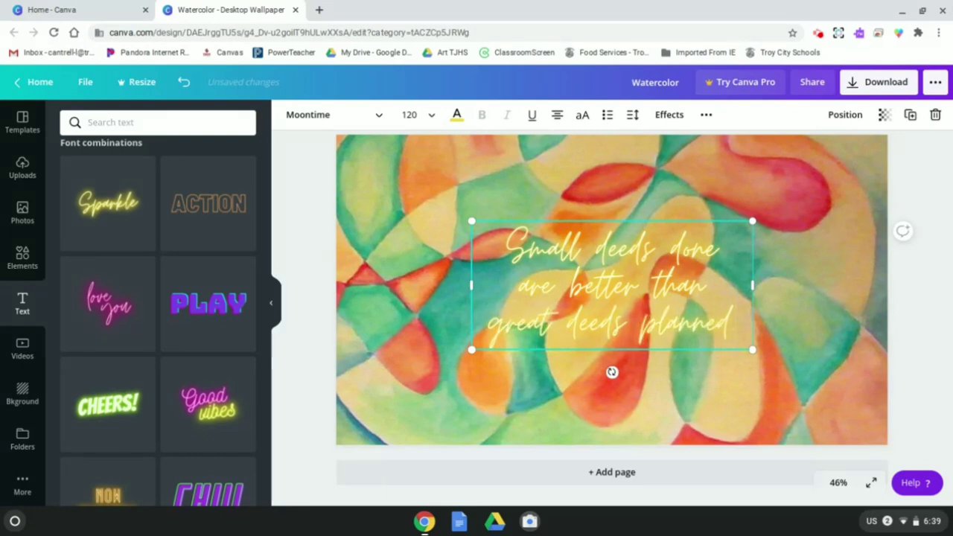
{"action": "left_click", "coordinate": [812, 237]}
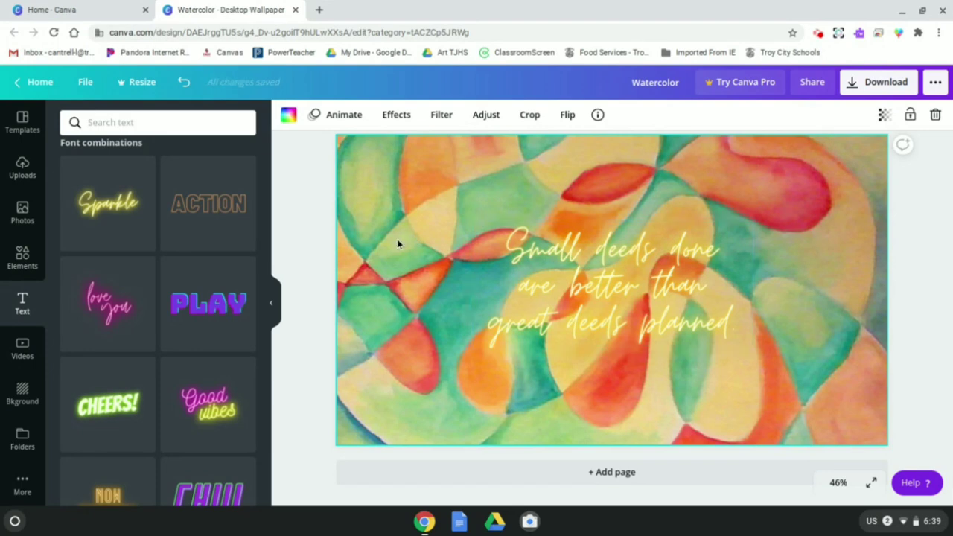
{"action": "scroll", "coordinate": [124, 284], "scroll_direction": "up", "scroll_amount": 4}
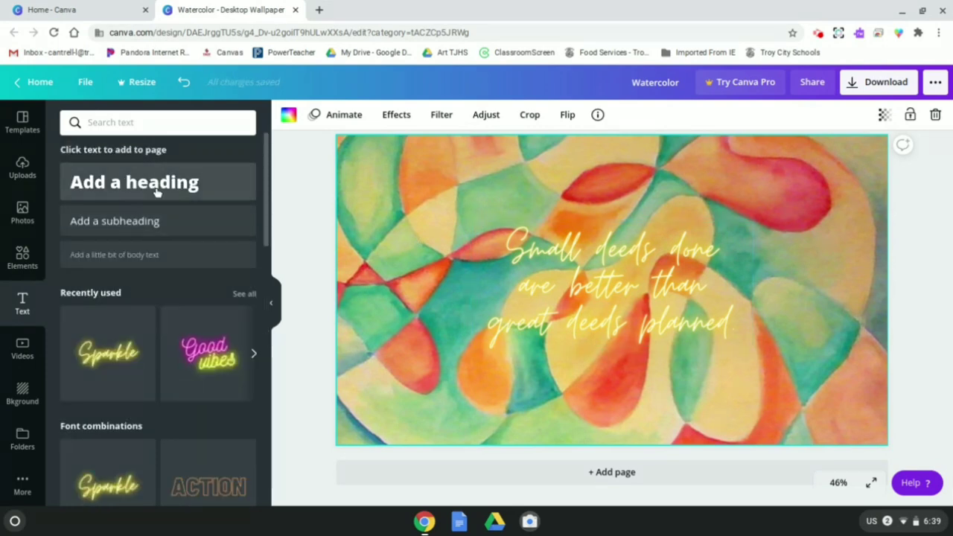
{"action": "scroll", "coordinate": [186, 391], "scroll_direction": "down", "scroll_amount": 2}
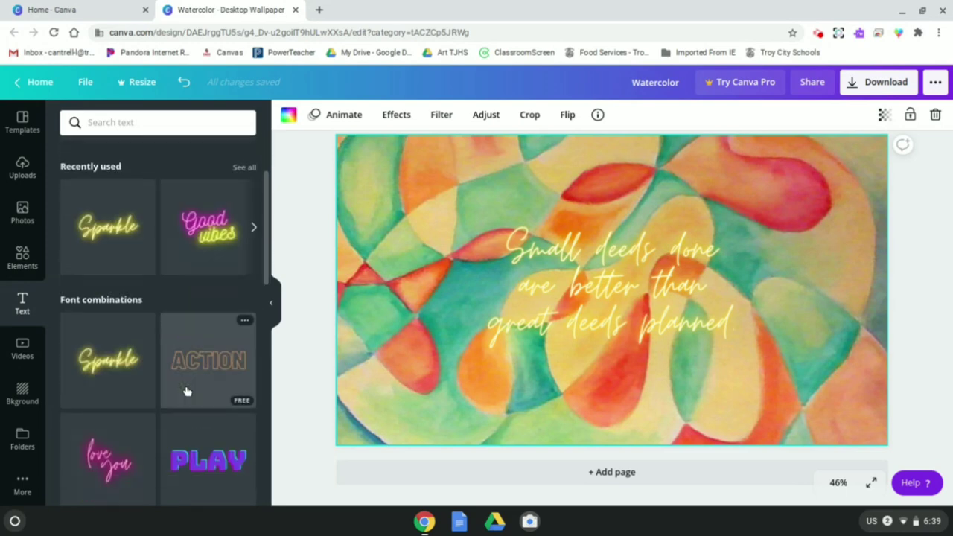
{"action": "scroll", "coordinate": [155, 385], "scroll_direction": "down", "scroll_amount": 3}
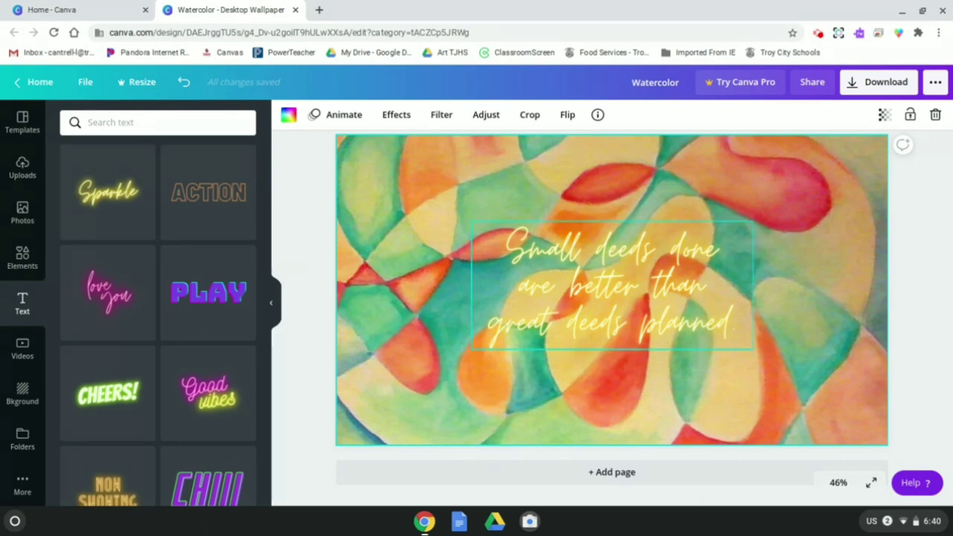
Open Elements in the sidebar and browse its icon and shape categories.
{"action": "left_click", "coordinate": [18, 258]}
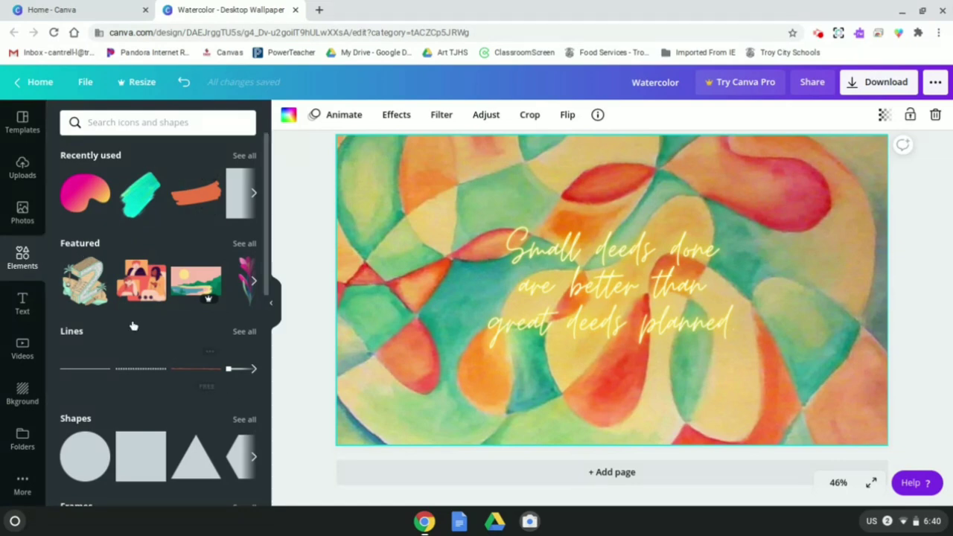
{"action": "scroll", "coordinate": [134, 325], "scroll_direction": "down", "scroll_amount": 10}
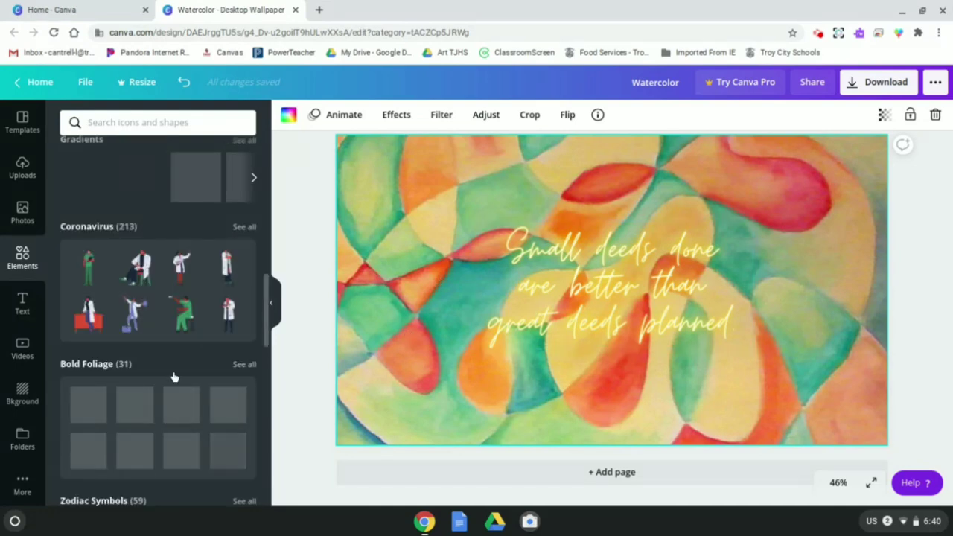
{"action": "scroll", "coordinate": [173, 371], "scroll_direction": "up", "scroll_amount": 5}
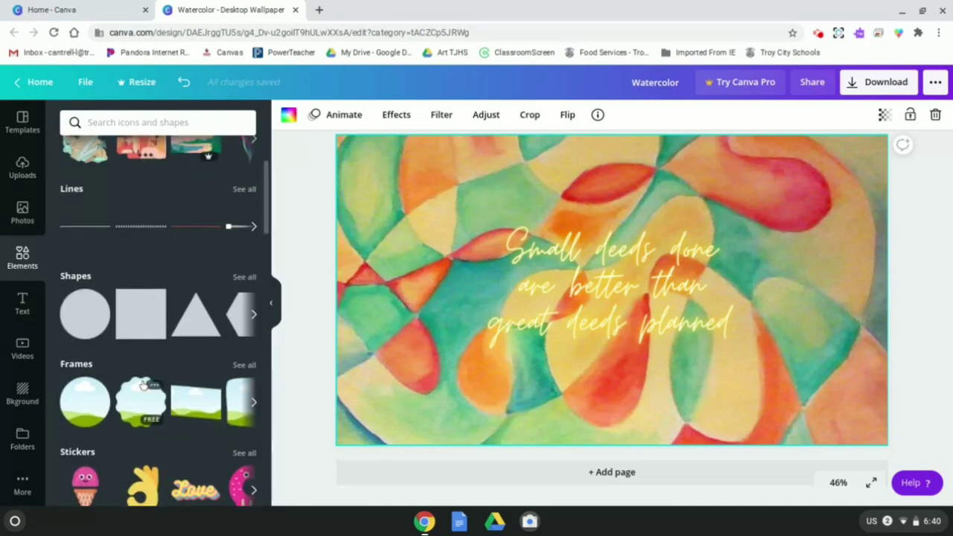
{"action": "scroll", "coordinate": [138, 384], "scroll_direction": "down", "scroll_amount": 3}
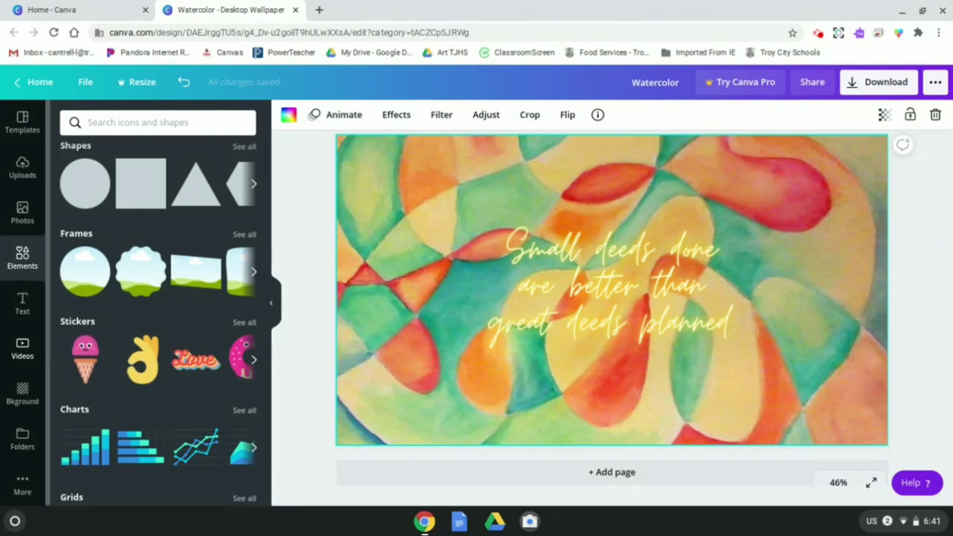
{"action": "scroll", "coordinate": [138, 323], "scroll_direction": "up", "scroll_amount": 3}
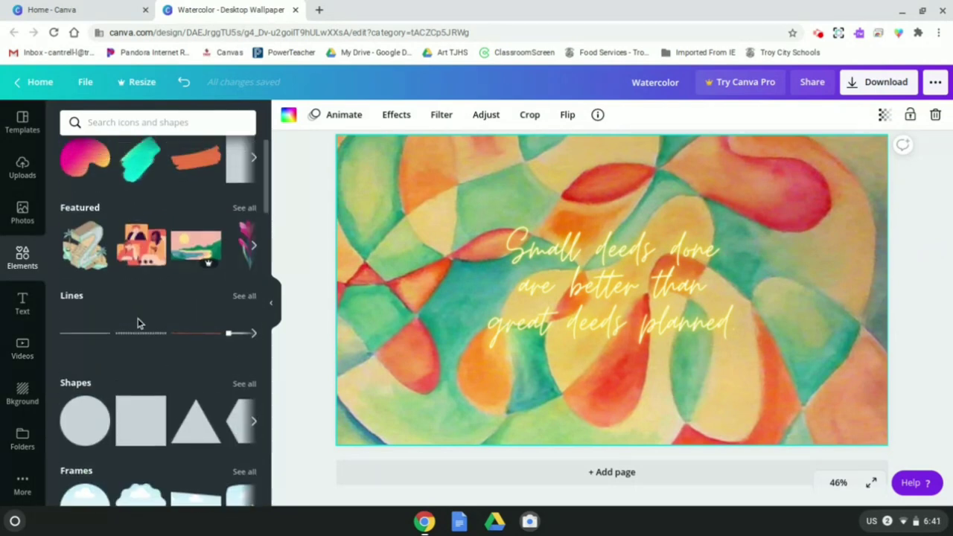
{"action": "scroll", "coordinate": [165, 320], "scroll_direction": "up", "scroll_amount": 1}
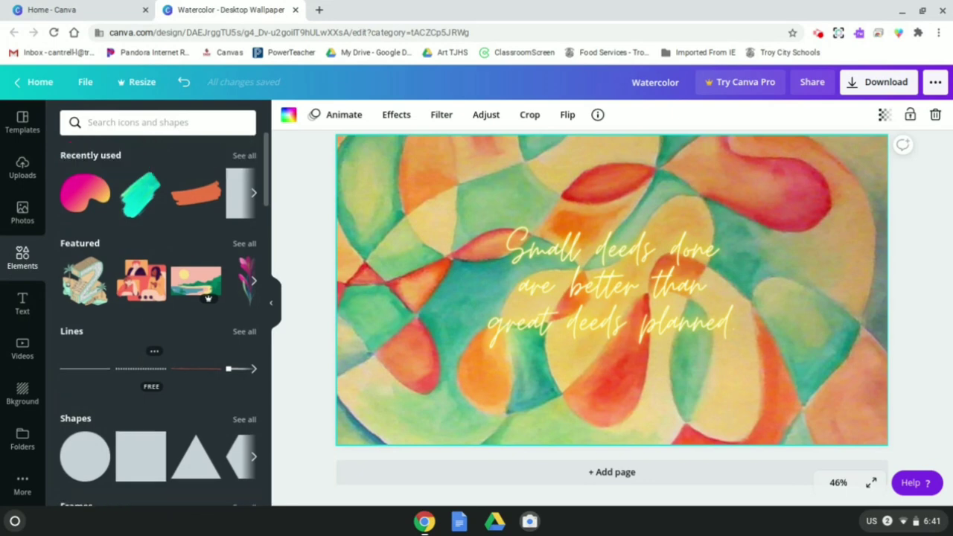
{"action": "scroll", "coordinate": [117, 432], "scroll_direction": "down", "scroll_amount": 3}
{"action": "scroll", "coordinate": [117, 432], "scroll_direction": "up", "scroll_amount": 3}
Search elements for 'brush', add the white brush stroke and enlarge it over the quote.
{"action": "left_click", "coordinate": [174, 123]}
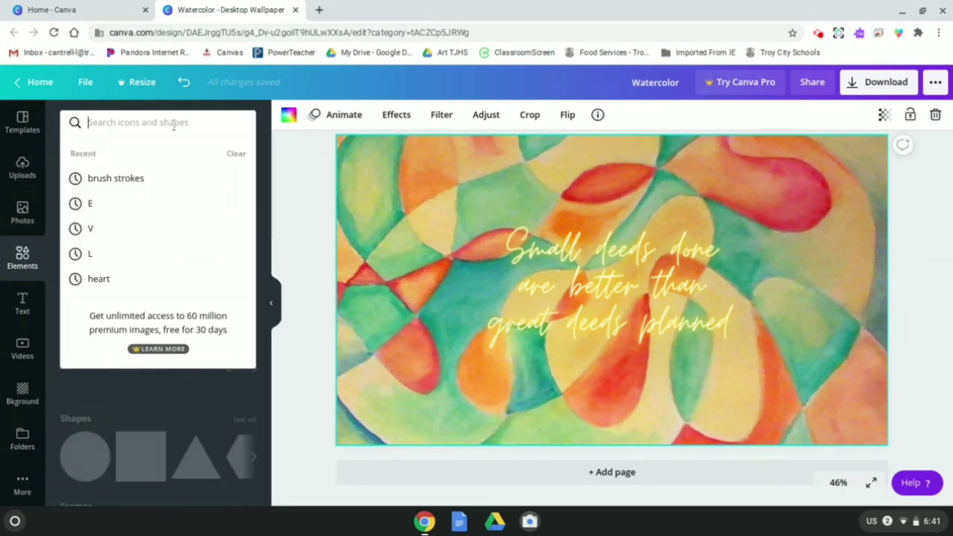
{"action": "type", "text": "brush stroke"}
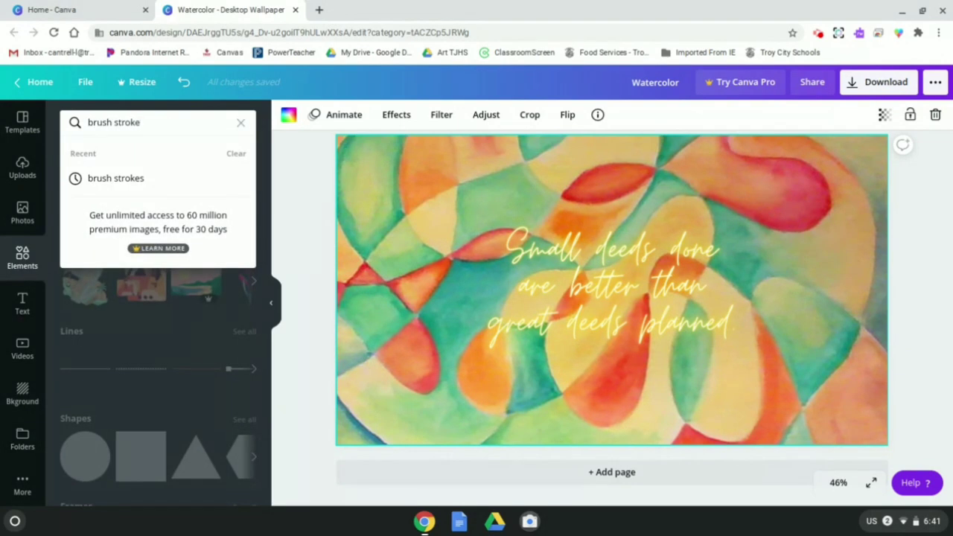
{"action": "key", "text": "Return"}
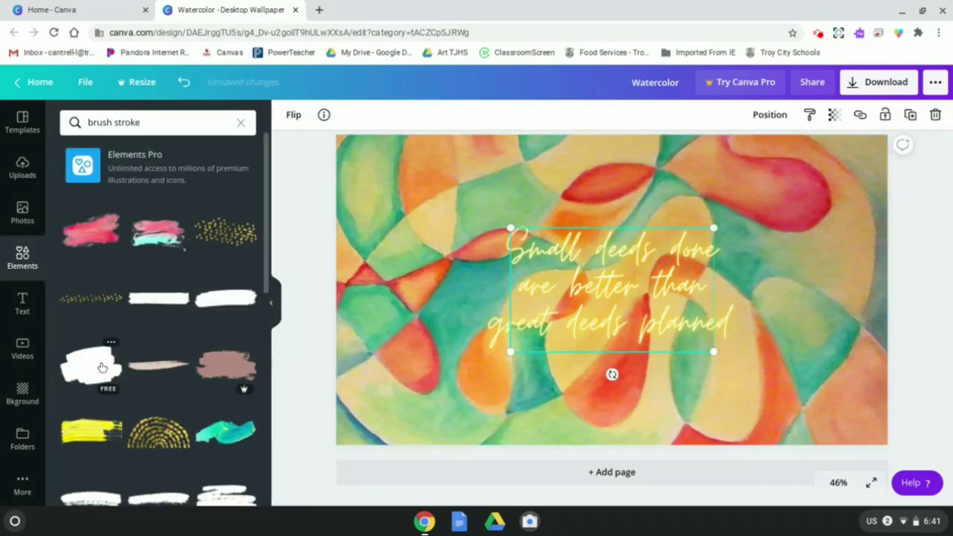
{"action": "left_click", "coordinate": [102, 367]}
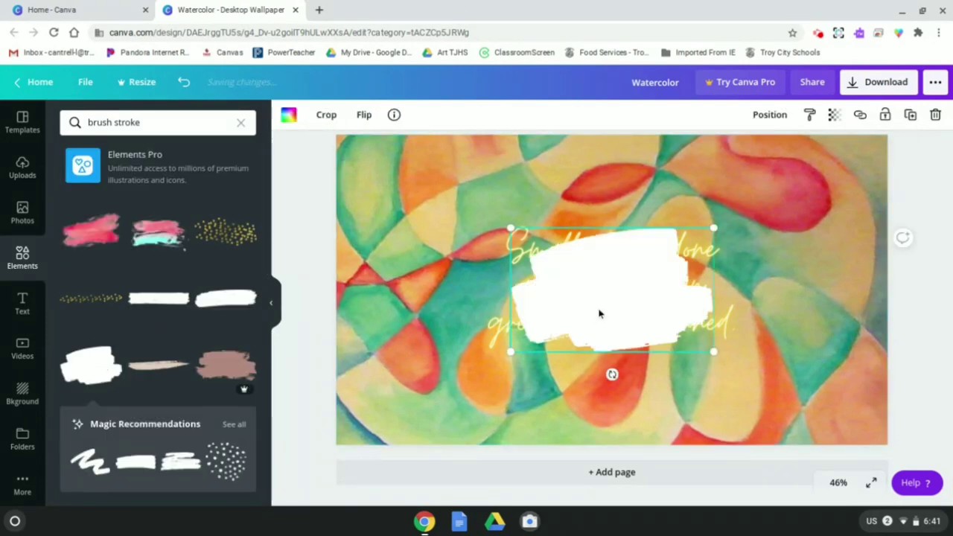
{"action": "left_click_drag", "start_coordinate": [588, 304], "coordinate": [532, 265]}
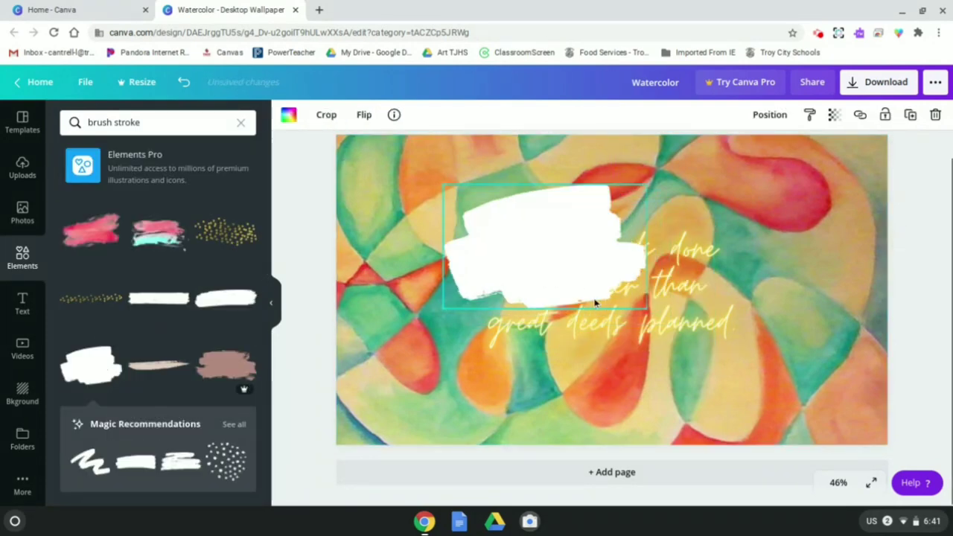
{"action": "left_click_drag", "start_coordinate": [646, 307], "coordinate": [803, 380]}
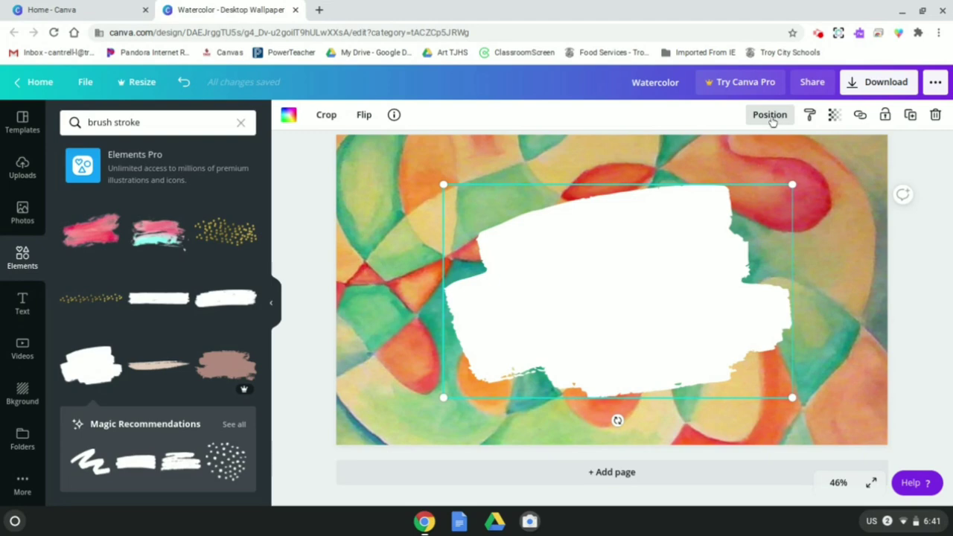
Send the brush stroke backward behind the quote text and nudge it into place.
{"action": "left_click", "coordinate": [770, 116]}
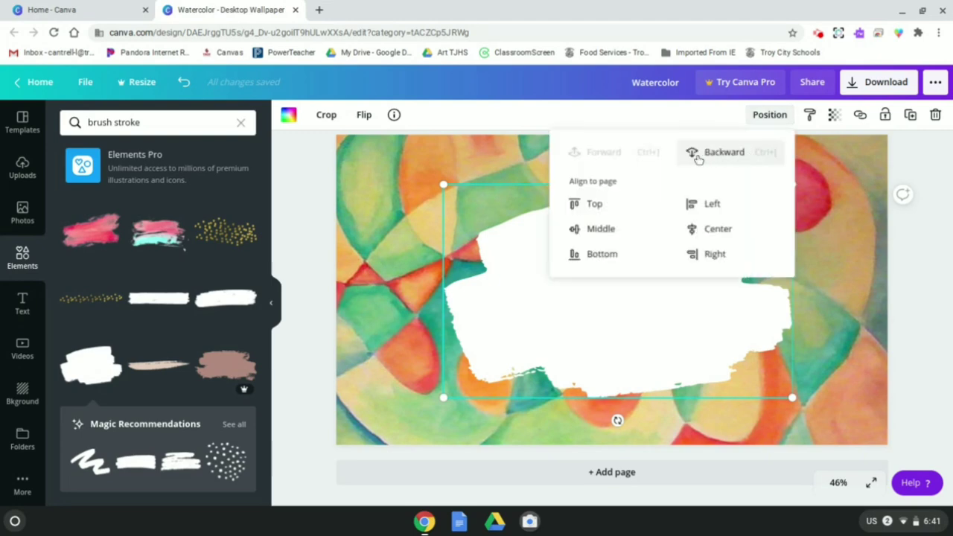
{"action": "left_click", "coordinate": [716, 155]}
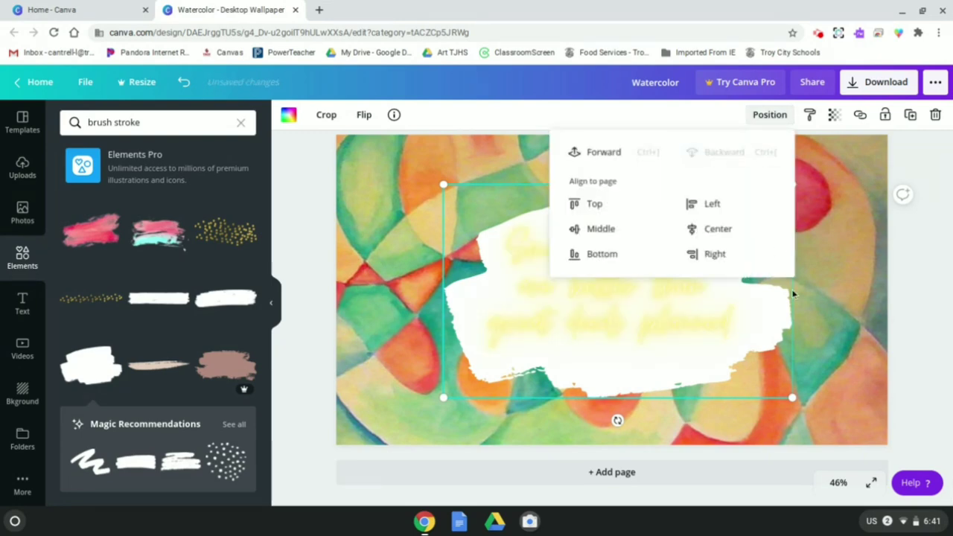
{"action": "left_click", "coordinate": [823, 312]}
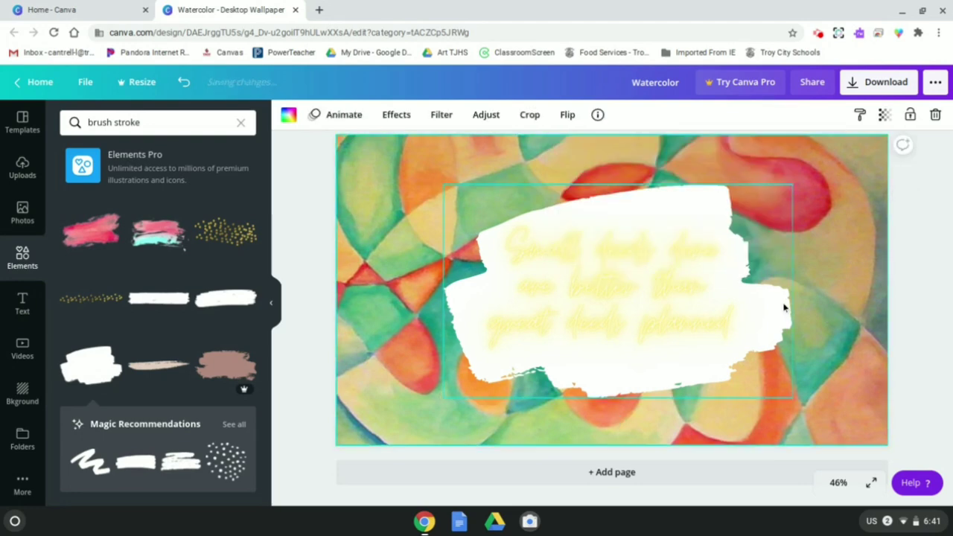
{"action": "left_click_drag", "start_coordinate": [780, 309], "coordinate": [781, 306]}
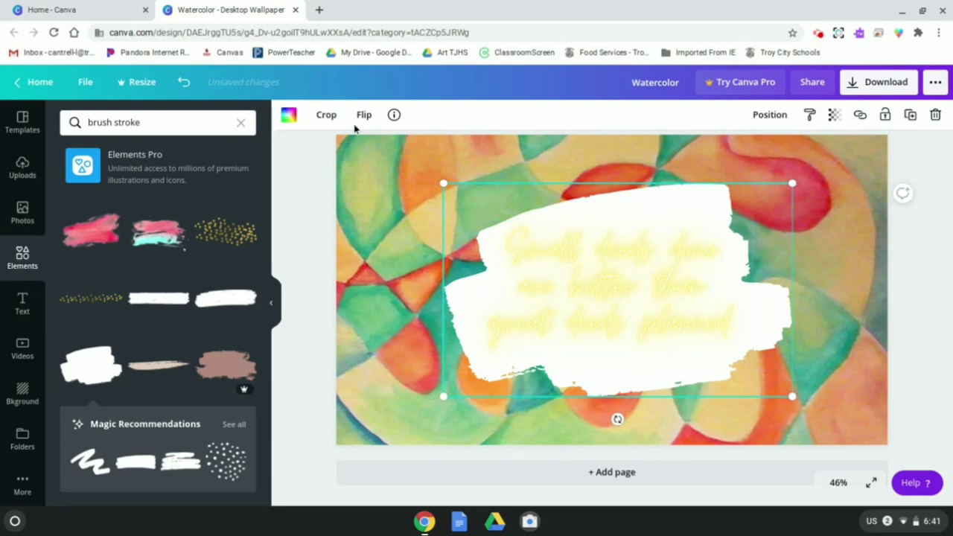
Try dark blue, light orange, light green, turquoise and a custom green on the brush stroke.
{"action": "left_click", "coordinate": [288, 116]}
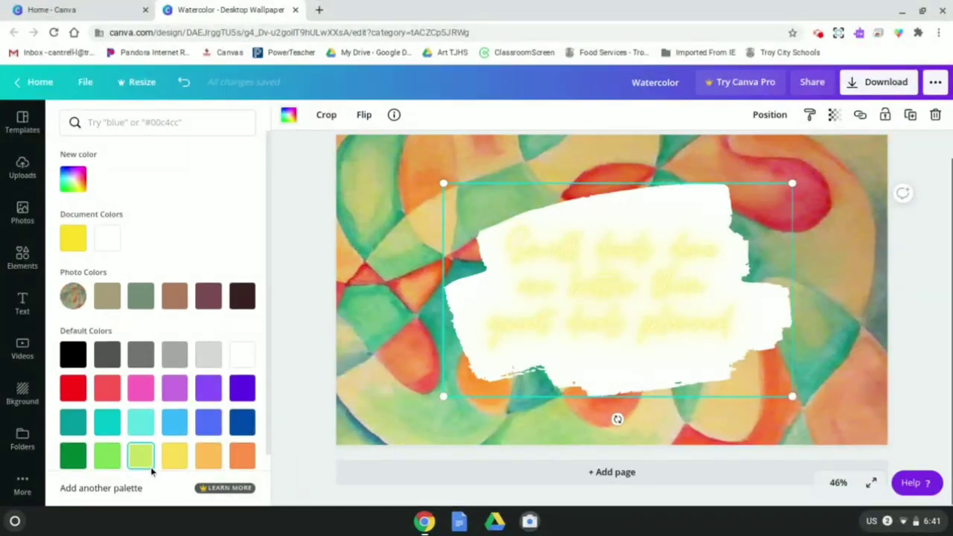
{"action": "scroll", "coordinate": [193, 417], "scroll_direction": "down", "scroll_amount": 1}
{"action": "left_click", "coordinate": [244, 410]}
{"action": "left_click", "coordinate": [209, 442]}
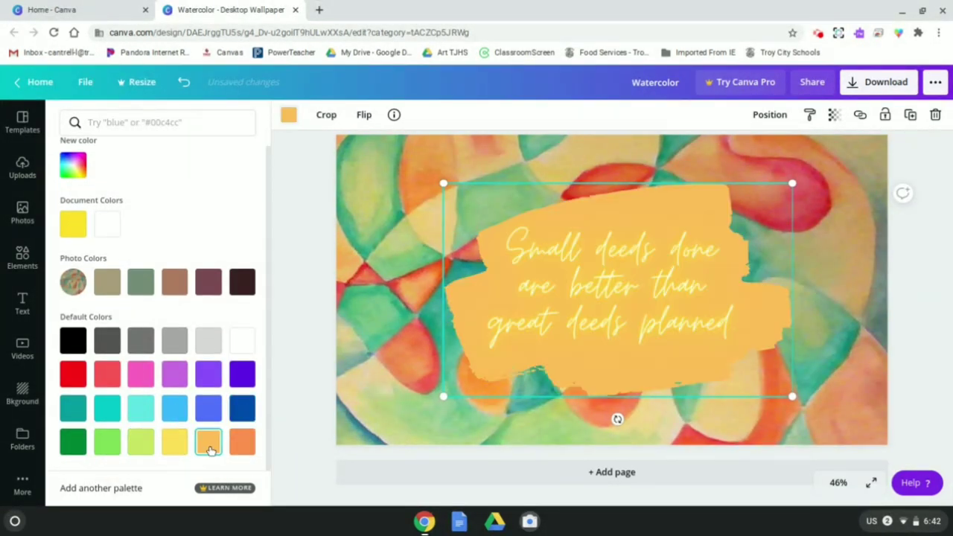
{"action": "left_click", "coordinate": [106, 442]}
{"action": "left_click", "coordinate": [108, 414]}
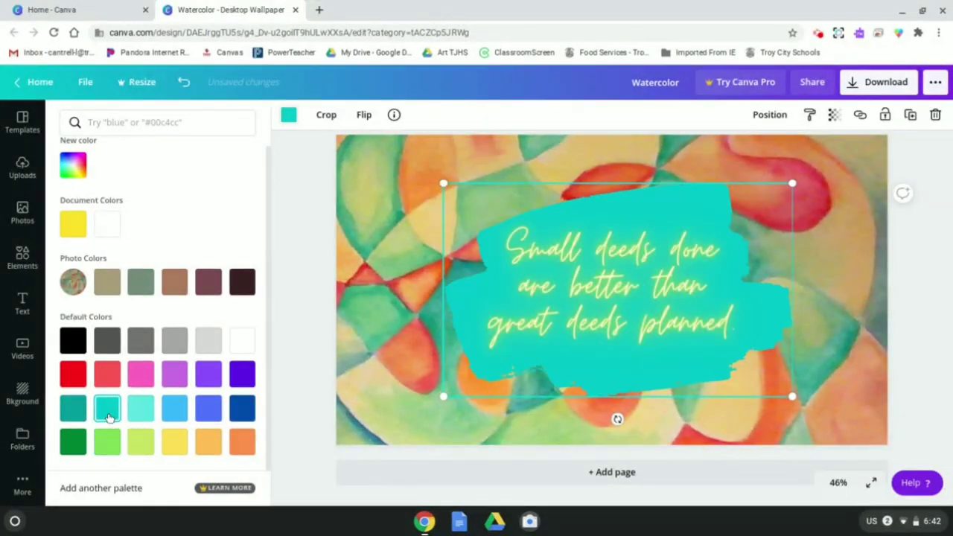
{"action": "left_click", "coordinate": [73, 164]}
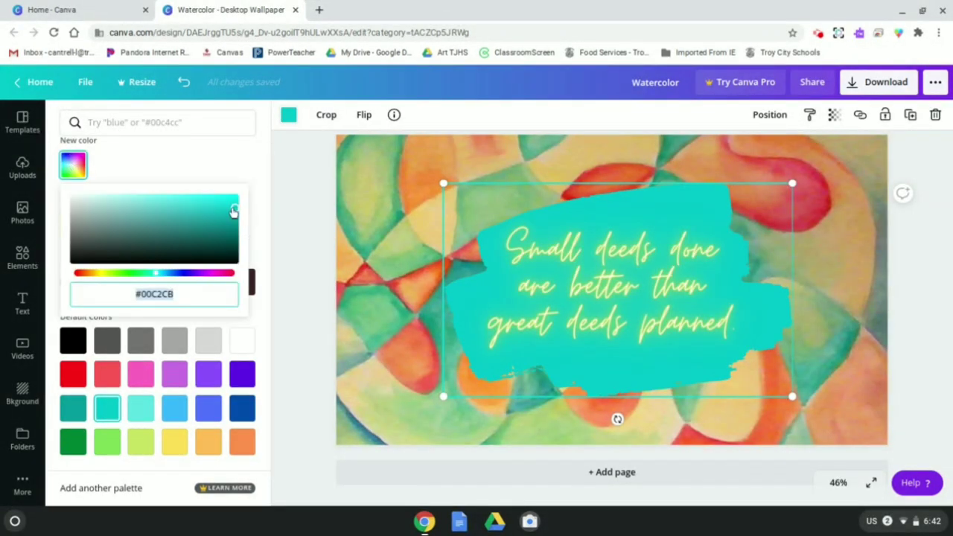
{"action": "left_click_drag", "start_coordinate": [151, 277], "coordinate": [149, 276]}
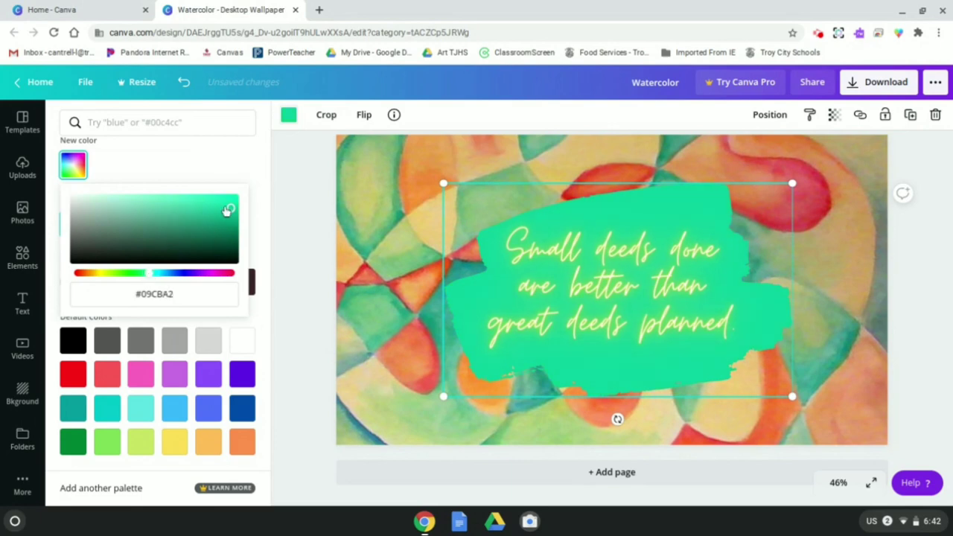
{"action": "left_click_drag", "start_coordinate": [230, 210], "coordinate": [234, 209]}
{"action": "left_click_drag", "start_coordinate": [779, 335], "coordinate": [774, 325]}
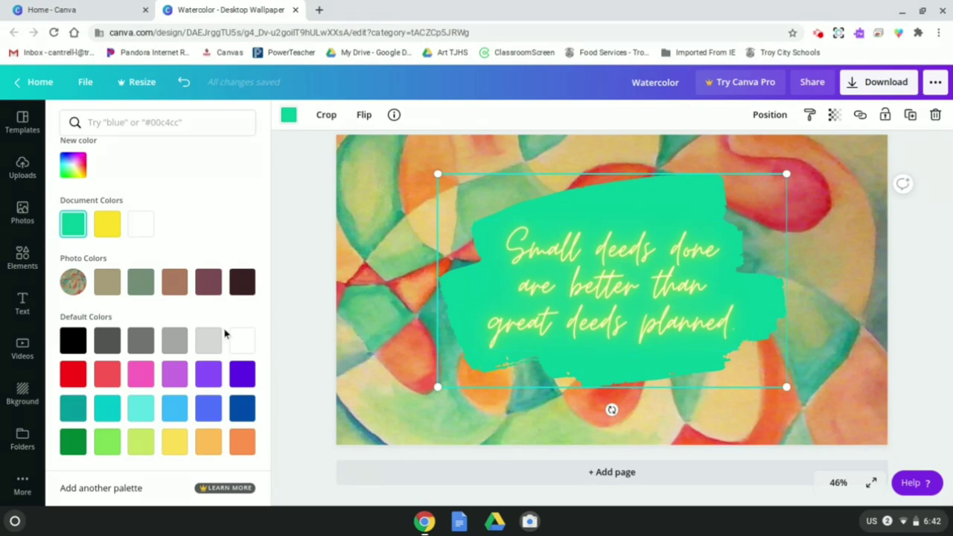
Set the brush stroke to deep orange #EA602D and centre it under the quote.
{"action": "left_click", "coordinate": [242, 442]}
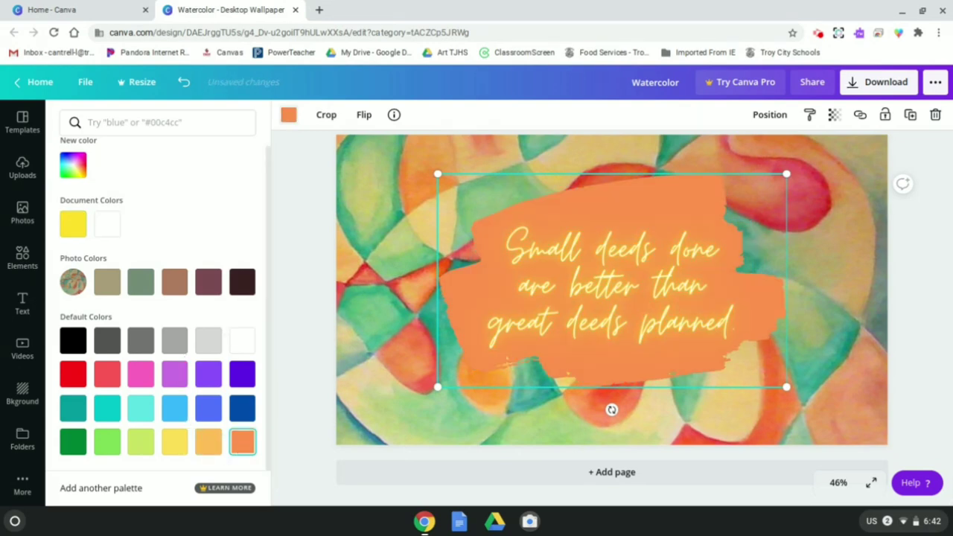
{"action": "left_click", "coordinate": [74, 167]}
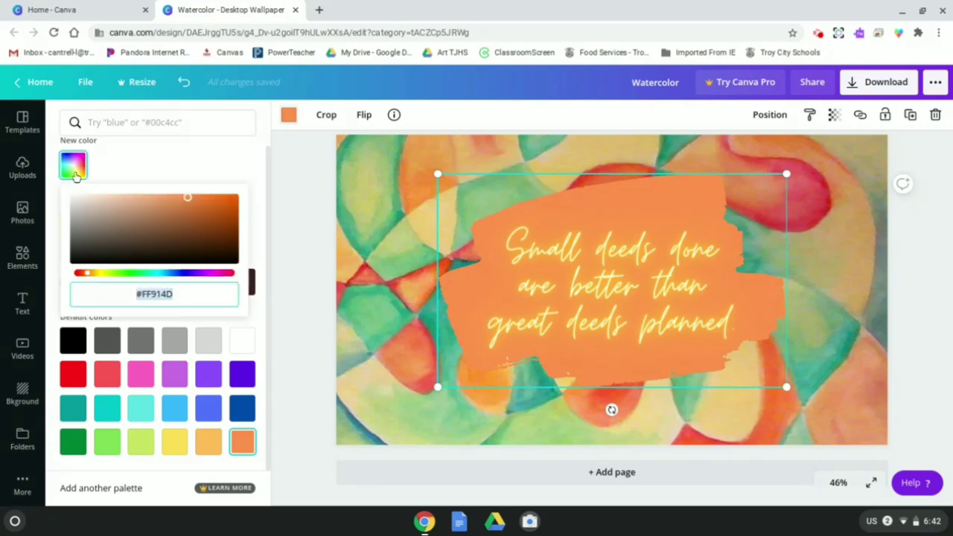
{"action": "mouse_move", "coordinate": [188, 201]}
{"action": "left_mouse_down"}
{"action": "mouse_move", "coordinate": [221, 198]}
{"action": "mouse_move", "coordinate": [187, 202]}
{"action": "mouse_move", "coordinate": [206, 199]}
{"action": "left_mouse_up"}
{"action": "left_click", "coordinate": [79, 274]}
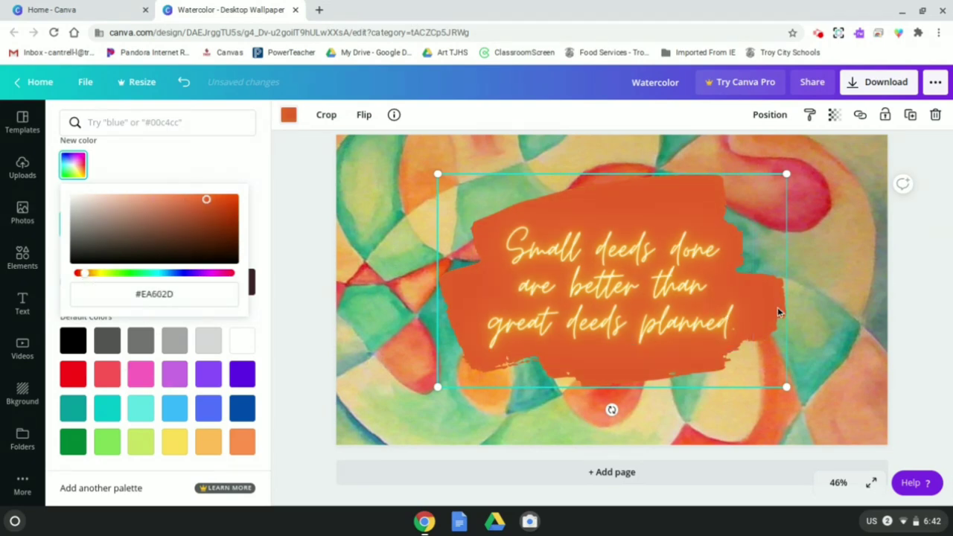
{"action": "left_click_drag", "start_coordinate": [778, 307], "coordinate": [778, 314]}
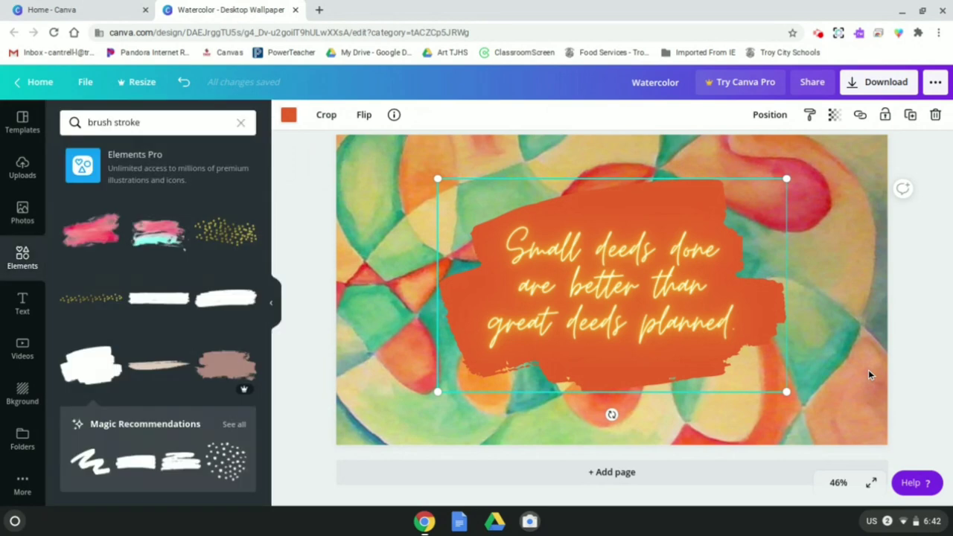
Deselect the brush stroke, clear the 'brush stroke' element search, and show all Shapes.
{"action": "left_click", "coordinate": [869, 369]}
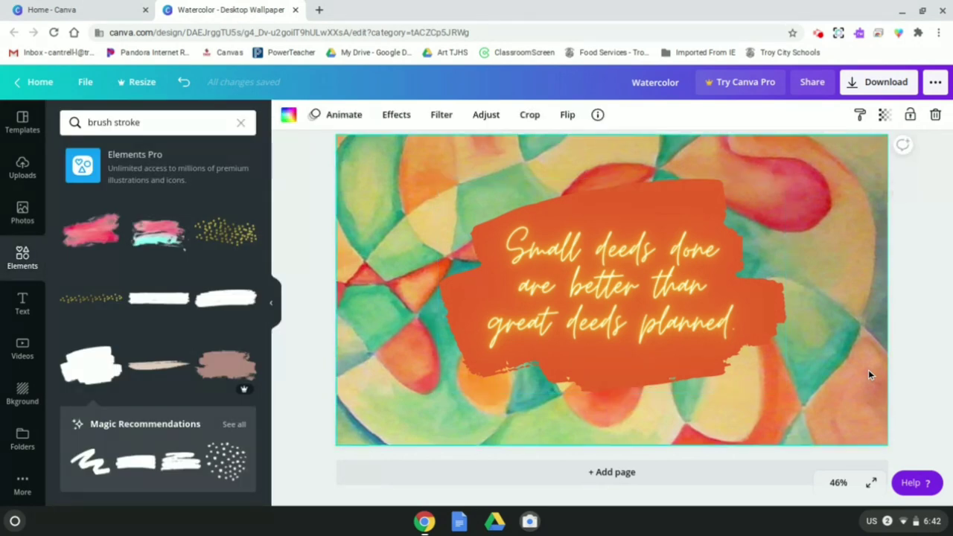
{"action": "scroll", "coordinate": [216, 341], "scroll_direction": "down", "scroll_amount": 1}
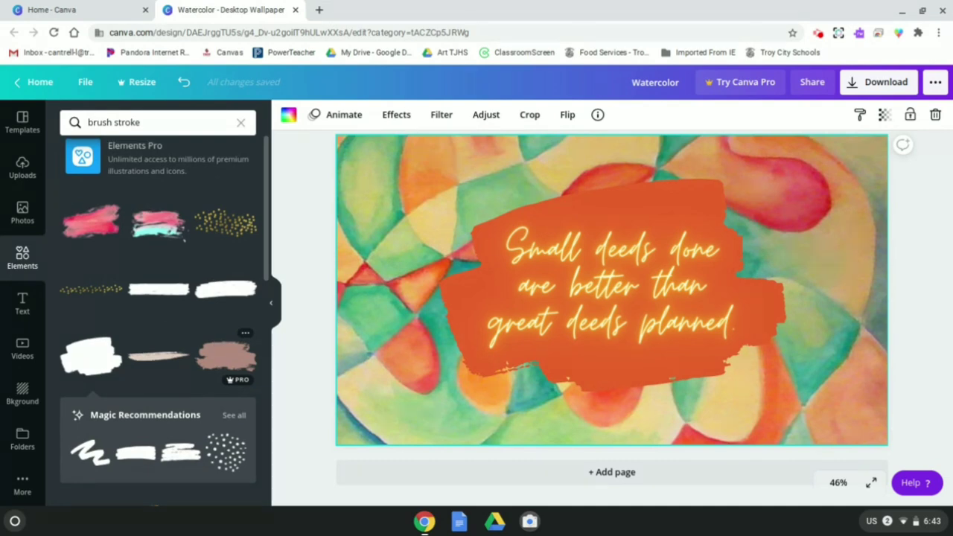
{"action": "scroll", "coordinate": [216, 350], "scroll_direction": "down", "scroll_amount": 5}
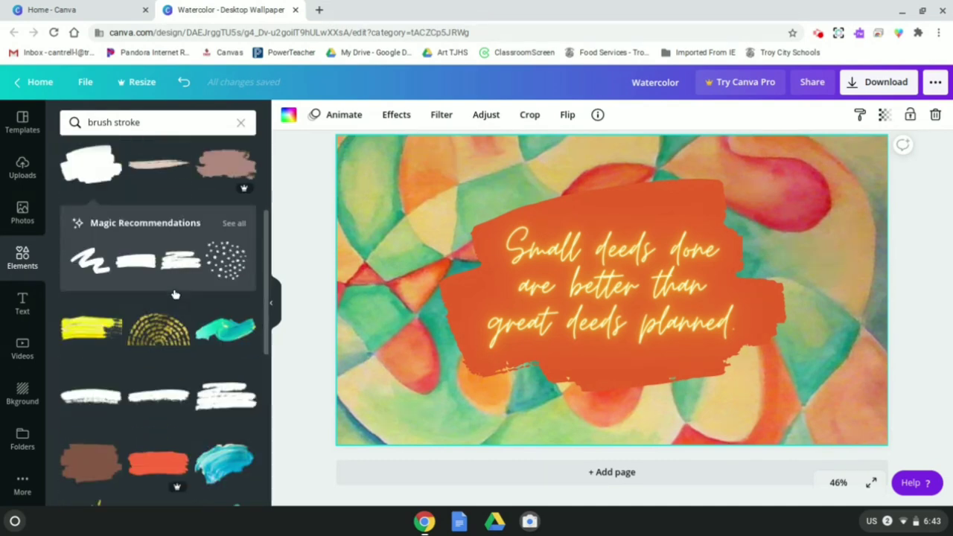
{"action": "scroll", "coordinate": [174, 294], "scroll_direction": "down", "scroll_amount": 5}
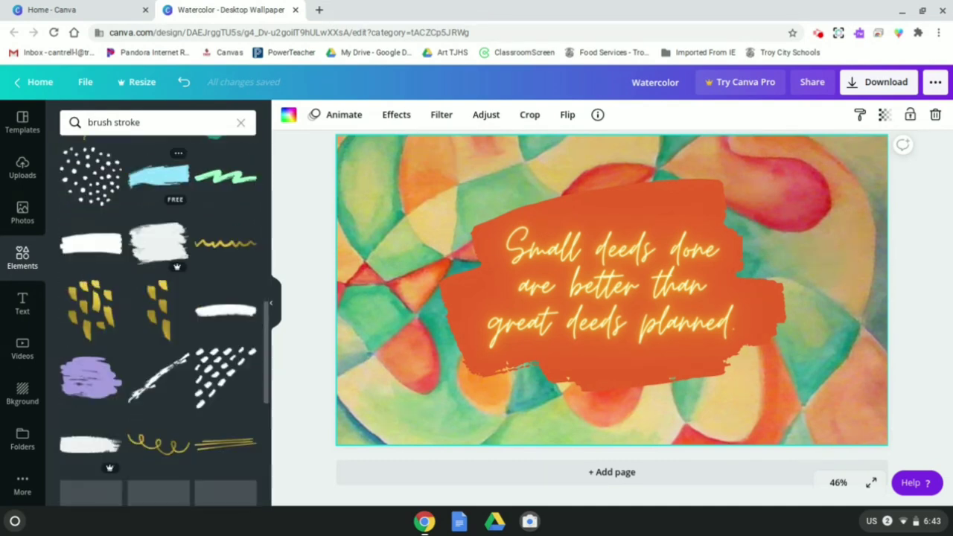
{"action": "scroll", "coordinate": [174, 298], "scroll_direction": "up", "scroll_amount": 5}
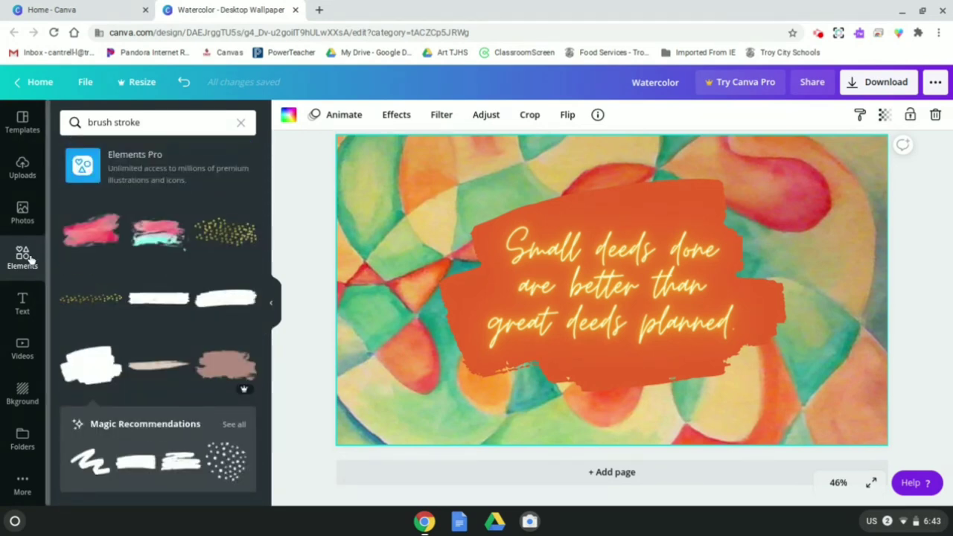
{"action": "left_click", "coordinate": [242, 124]}
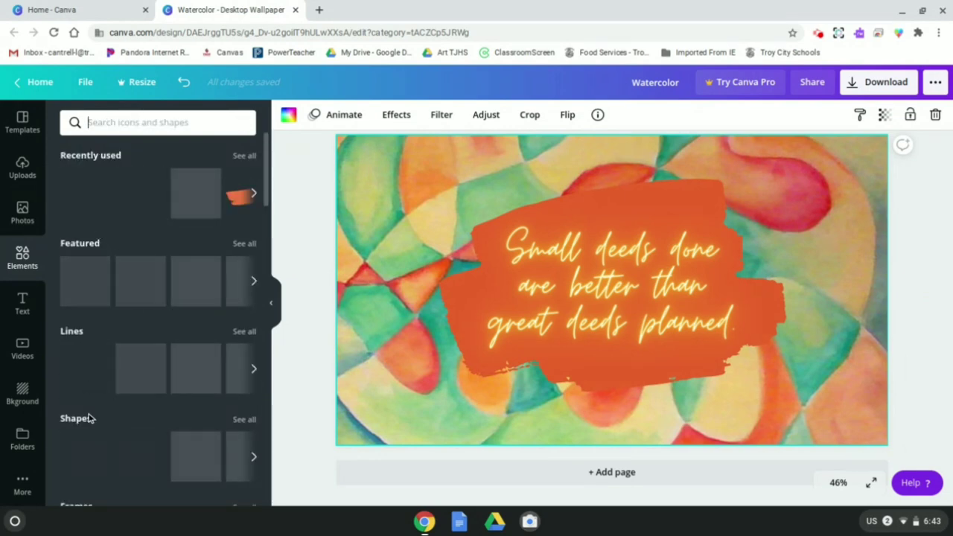
{"action": "scroll", "coordinate": [130, 431], "scroll_direction": "down", "scroll_amount": 1}
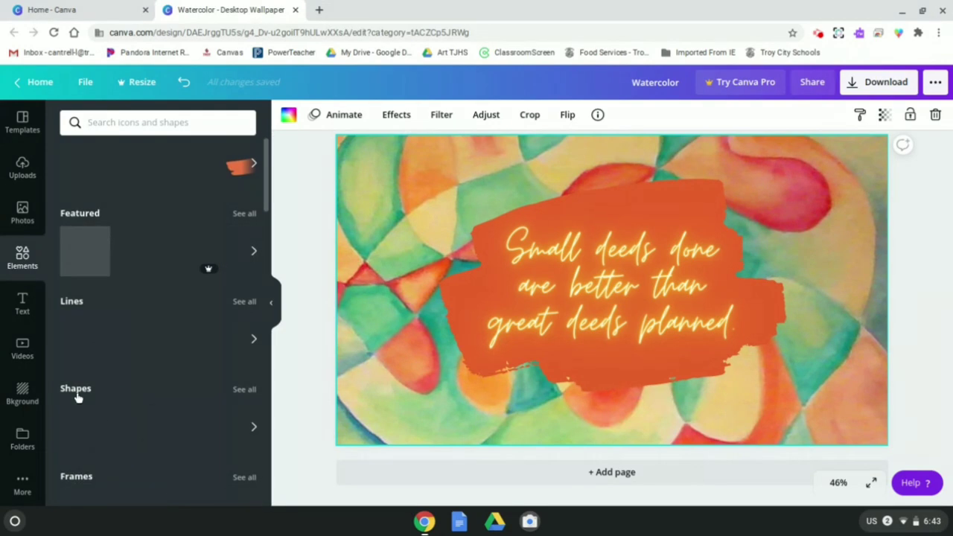
{"action": "left_click", "coordinate": [239, 390]}
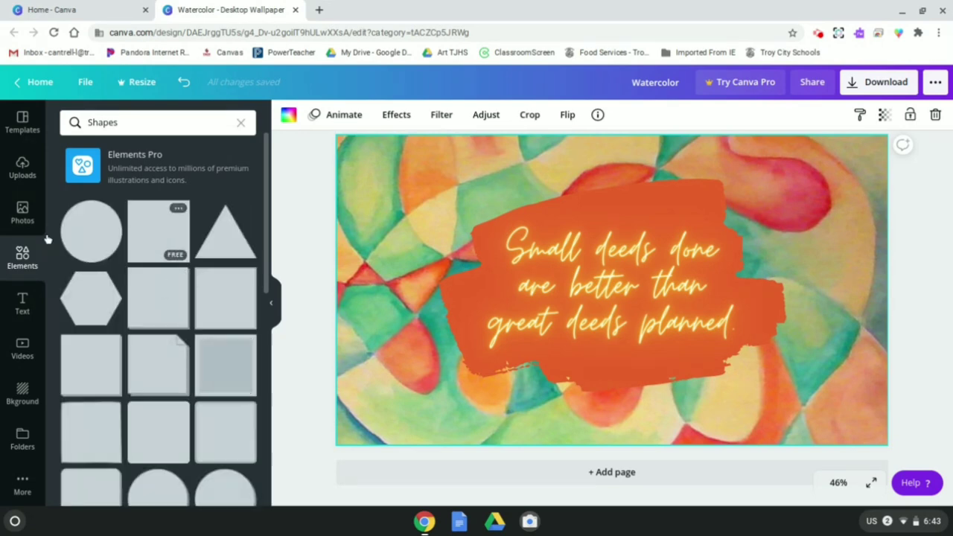
Add a purple square over the quote, widen it, and shorten it to reveal the last line.
{"action": "left_click", "coordinate": [160, 236]}
{"action": "left_click_drag", "start_coordinate": [570, 255], "coordinate": [501, 231]}
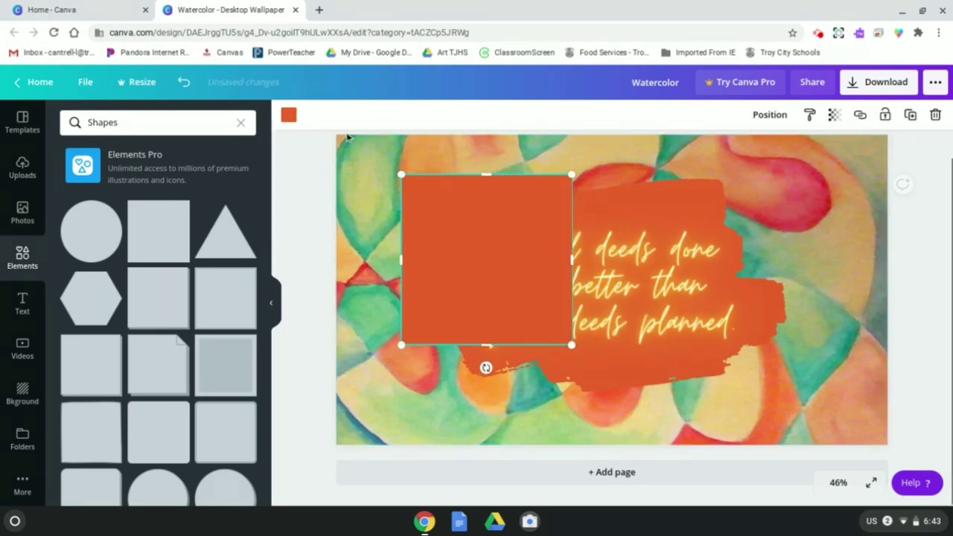
{"action": "left_click", "coordinate": [288, 114]}
{"action": "left_click", "coordinate": [241, 390]}
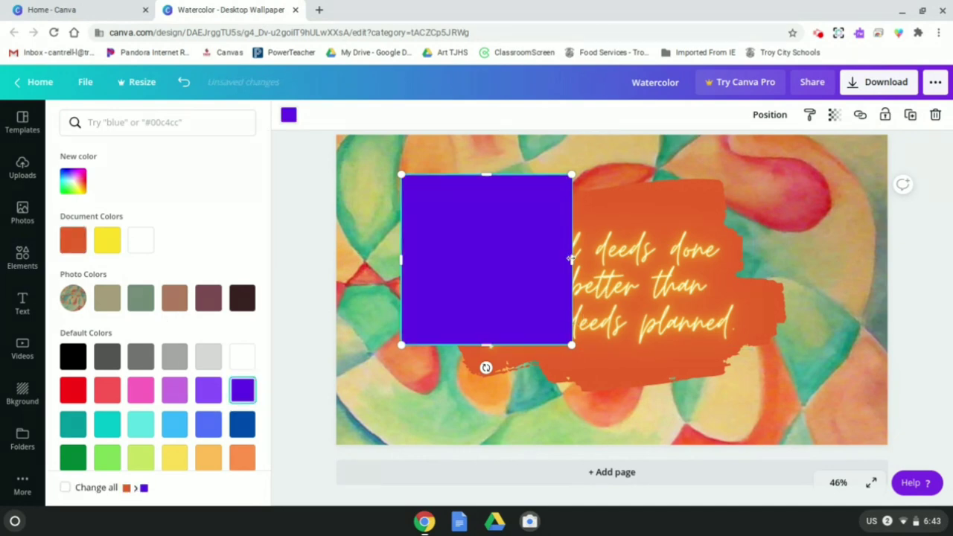
{"action": "left_click_drag", "start_coordinate": [572, 259], "coordinate": [726, 260]}
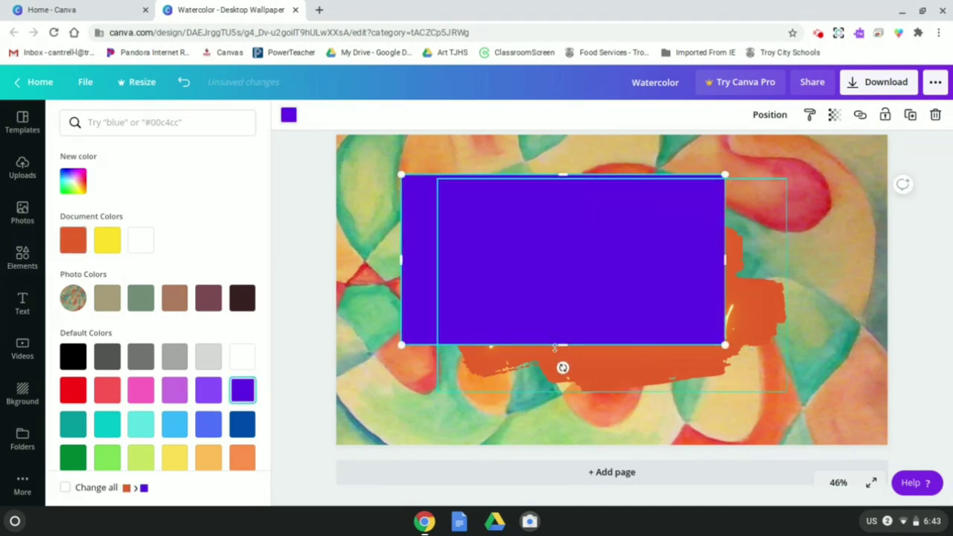
{"action": "left_click_drag", "start_coordinate": [559, 334], "coordinate": [557, 298]}
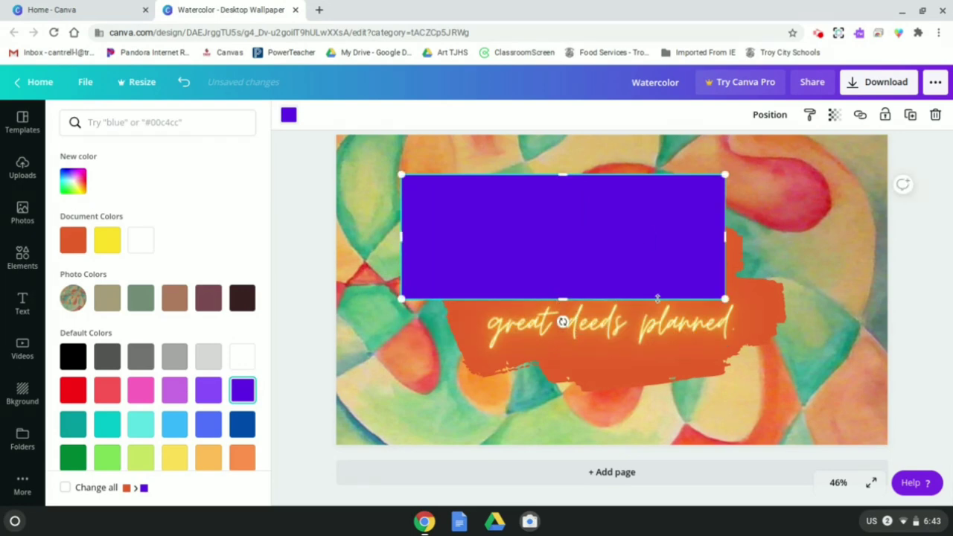
{"action": "key", "text": "Delete"}
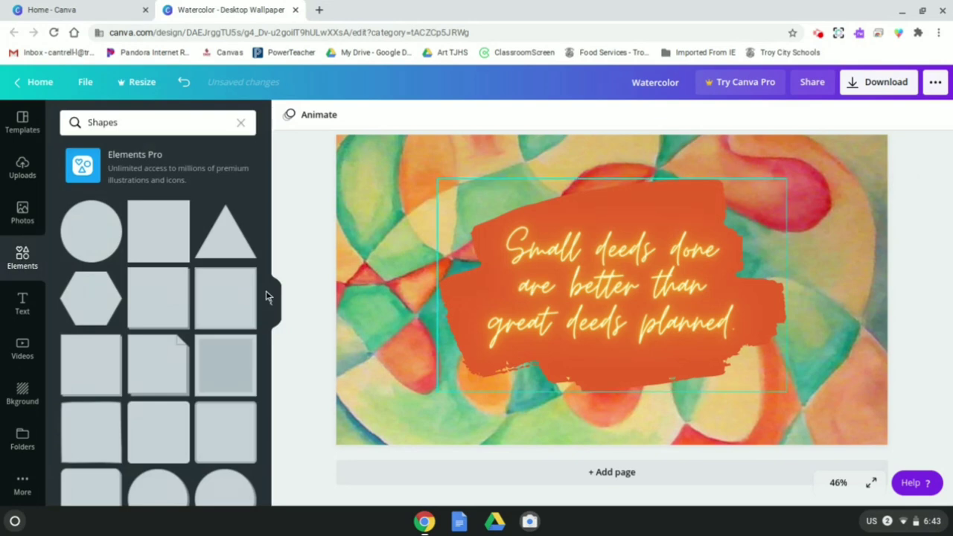
{"action": "scroll", "coordinate": [200, 370], "scroll_direction": "down", "scroll_amount": 10}
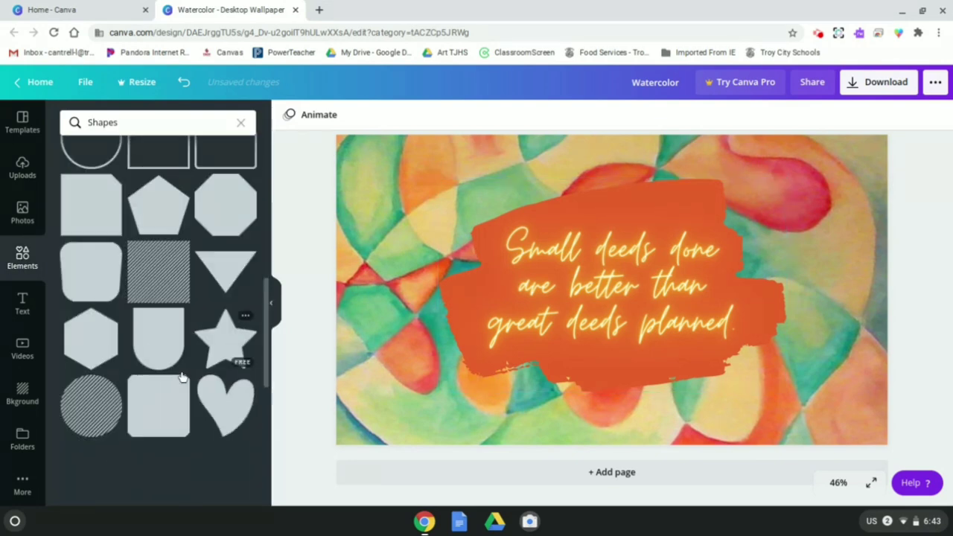
{"action": "mouse_move", "coordinate": [220, 347]}
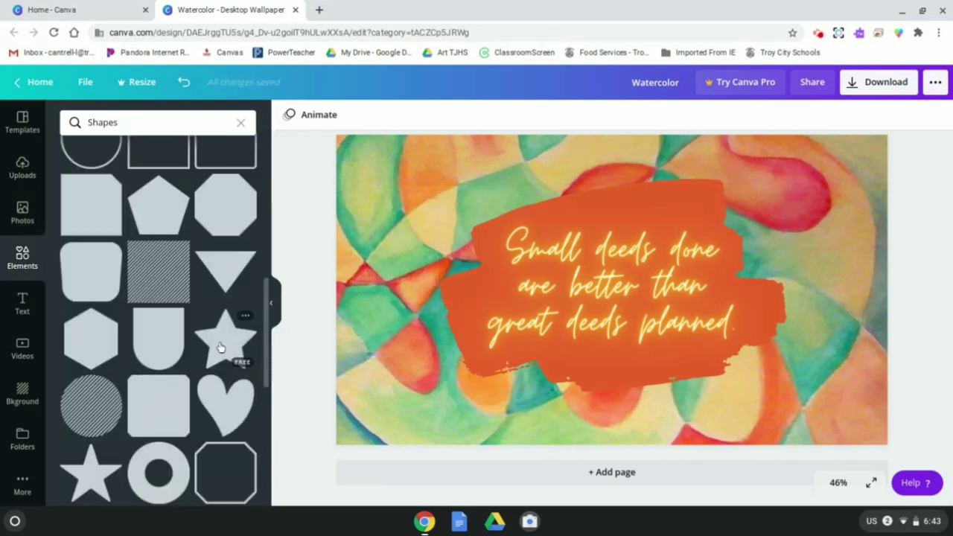
{"action": "scroll", "coordinate": [158, 316], "scroll_direction": "down", "scroll_amount": 5}
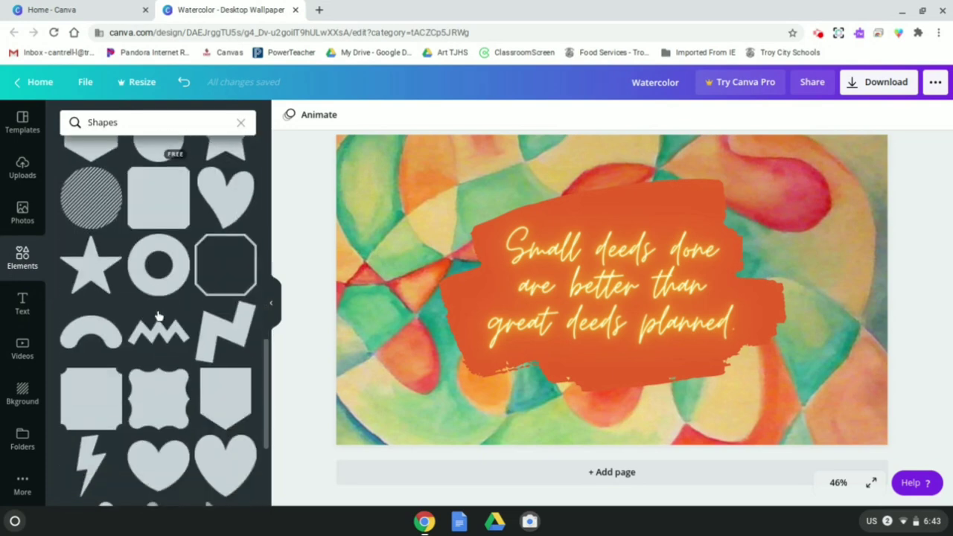
{"action": "scroll", "coordinate": [158, 316], "scroll_direction": "down", "scroll_amount": 3}
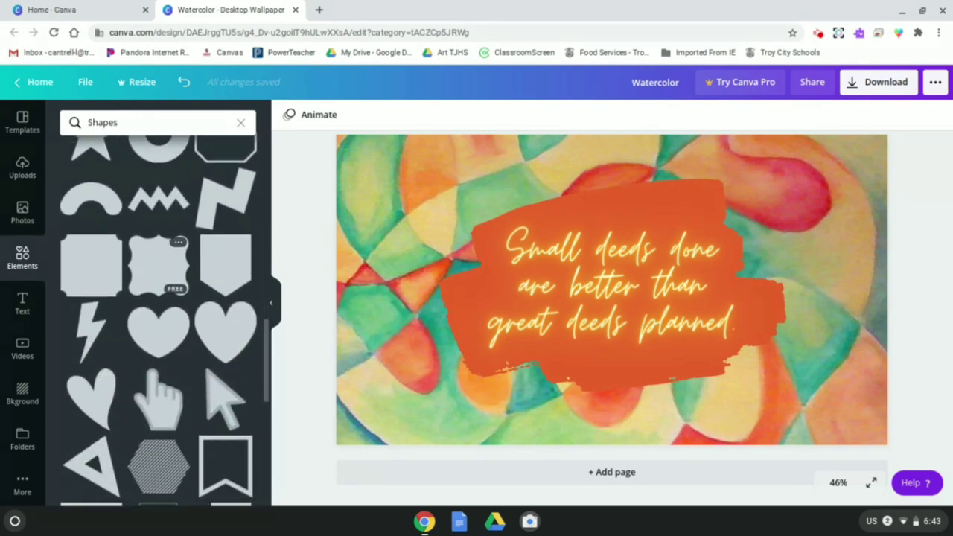
{"action": "left_click", "coordinate": [157, 278]}
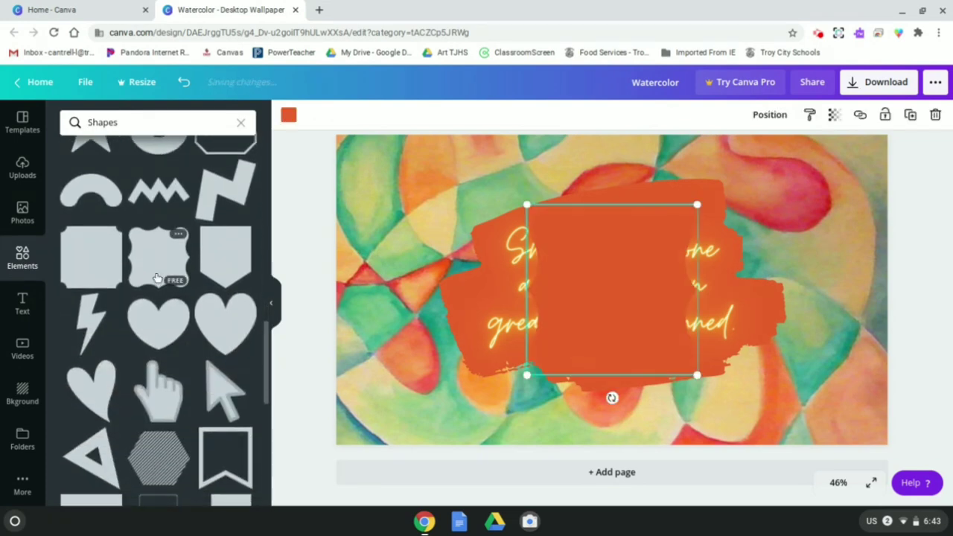
{"action": "left_click", "coordinate": [288, 117]}
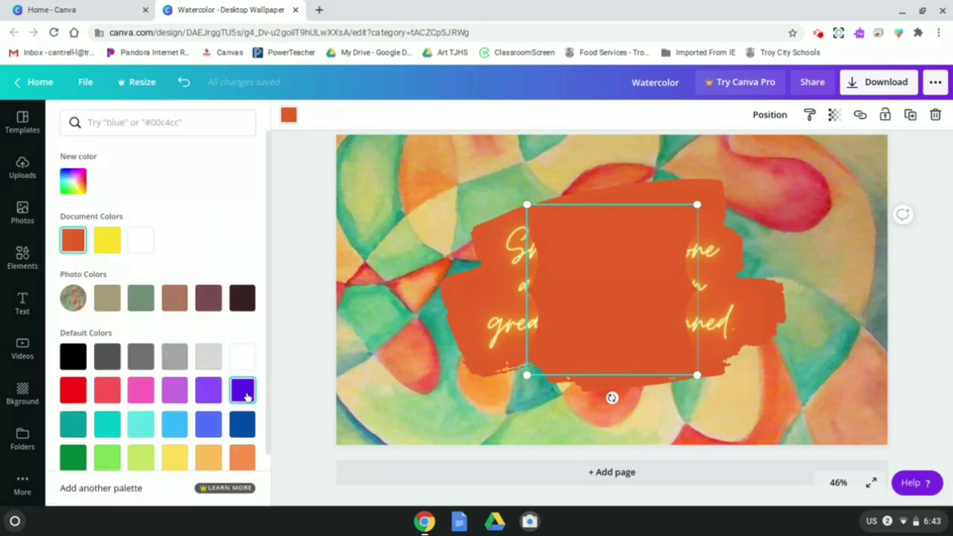
{"action": "left_click", "coordinate": [242, 389]}
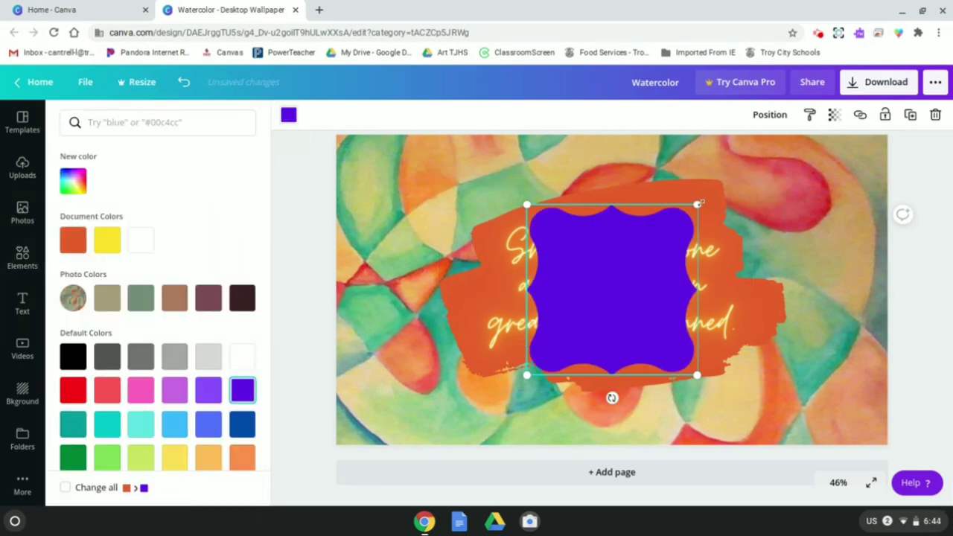
{"action": "left_click_drag", "start_coordinate": [724, 180], "coordinate": [626, 271]}
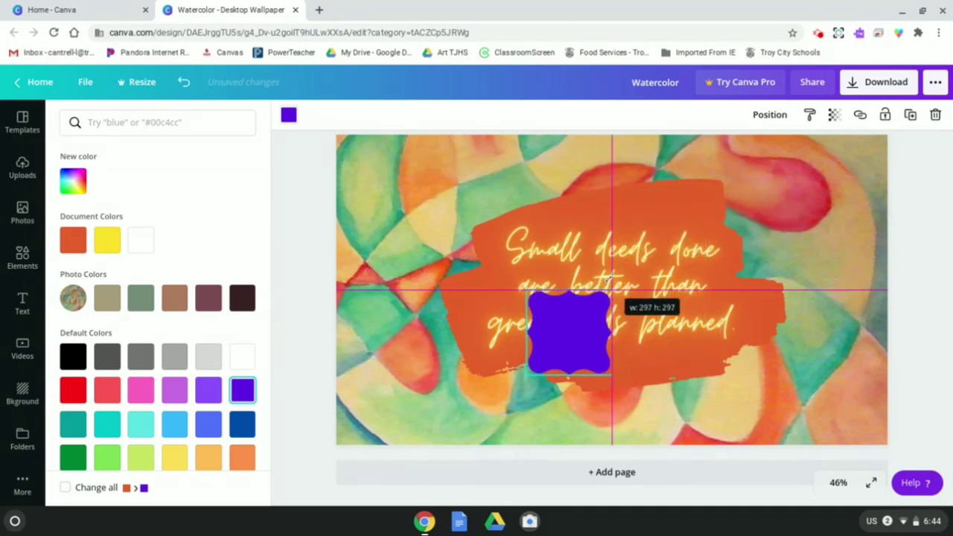
{"action": "left_click_drag", "start_coordinate": [654, 236], "coordinate": [761, 153]}
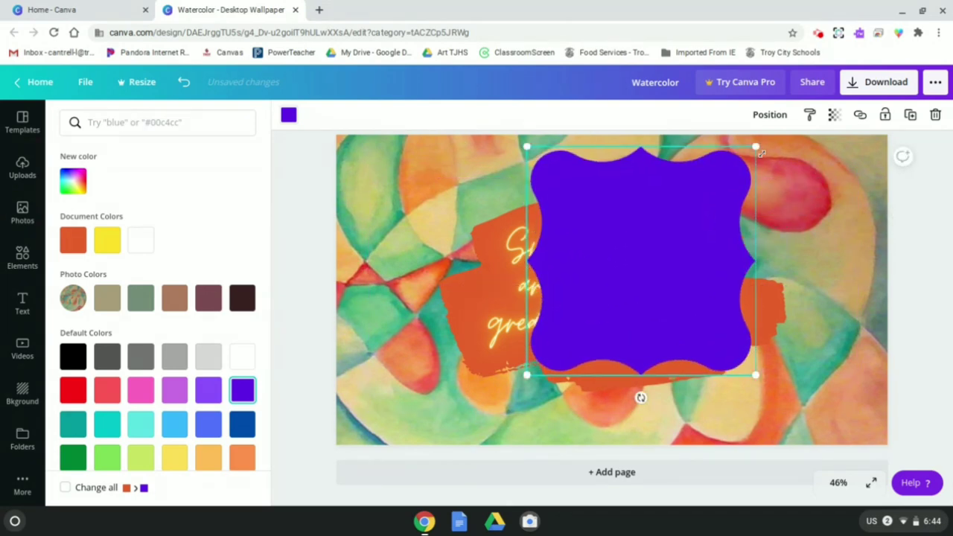
{"action": "key", "text": "Delete"}
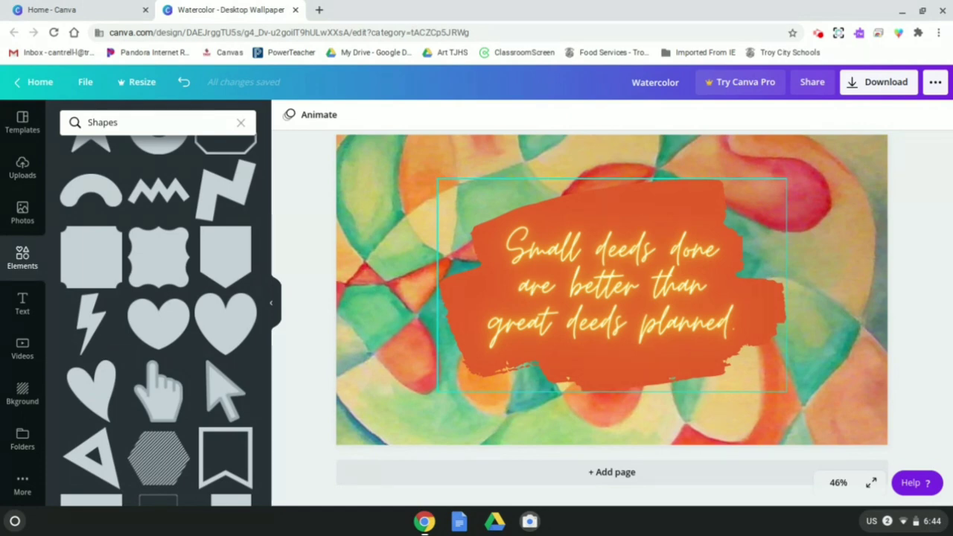
Set the orange brush stroke's transparency to about 83, then deselect it.
{"action": "left_click", "coordinate": [696, 193]}
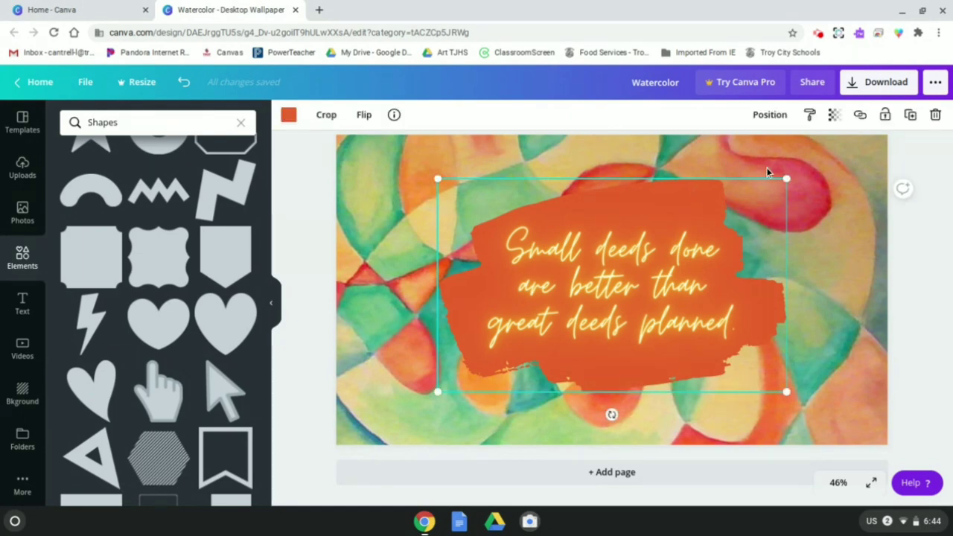
{"action": "left_click", "coordinate": [835, 115]}
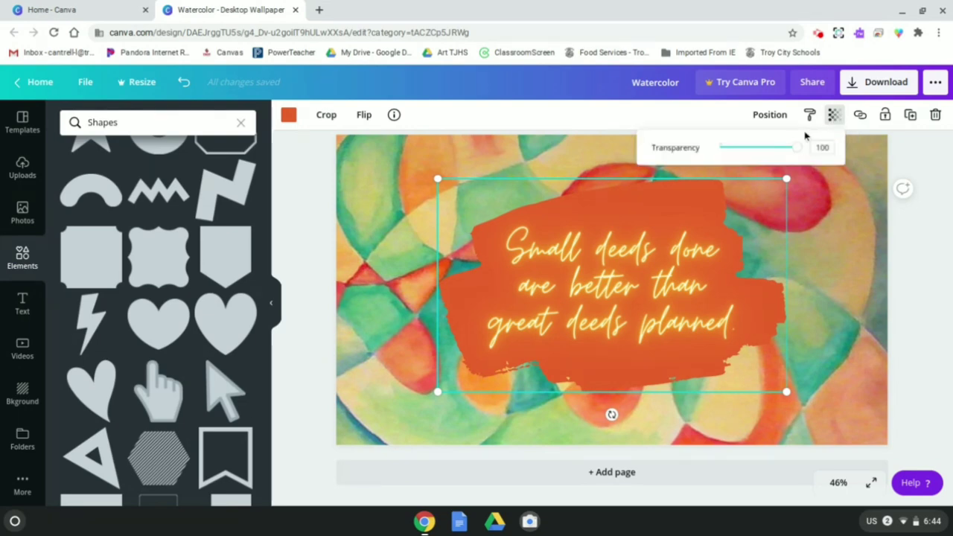
{"action": "left_click_drag", "start_coordinate": [797, 150], "coordinate": [751, 150]}
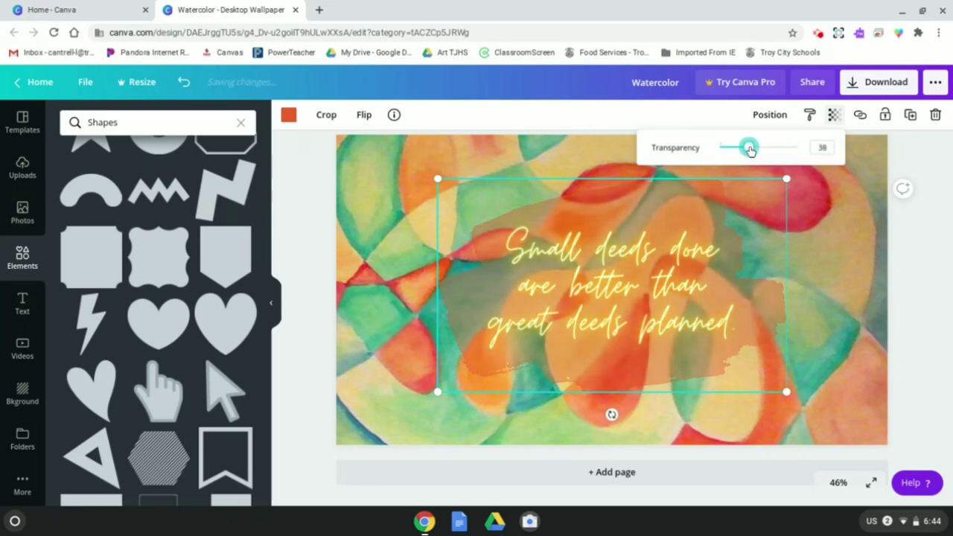
{"action": "left_click_drag", "start_coordinate": [749, 148], "coordinate": [816, 149]}
{"action": "left_click", "coordinate": [863, 195]}
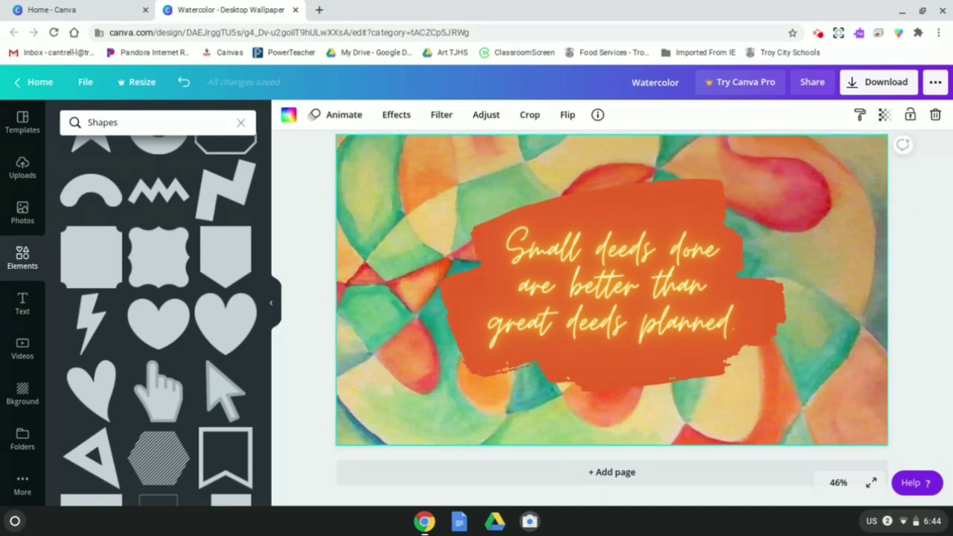
Add the Sparkle neon text preset at font size 75 below the quote.
{"action": "left_click", "coordinate": [21, 303]}
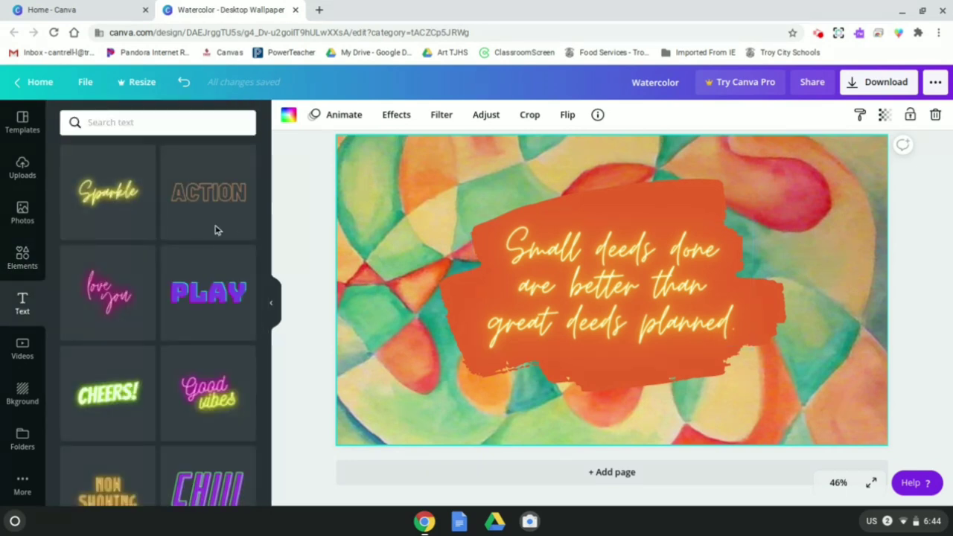
{"action": "left_click", "coordinate": [139, 210]}
{"action": "left_click_drag", "start_coordinate": [706, 347], "coordinate": [771, 418]}
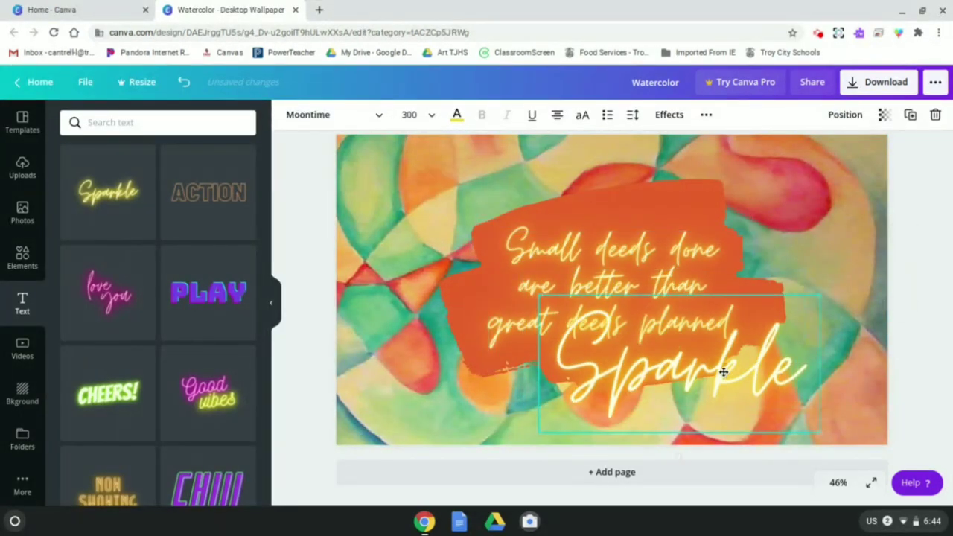
{"action": "left_click", "coordinate": [430, 114]}
{"action": "type", "text": "75"}
{"action": "key", "text": "Return"}
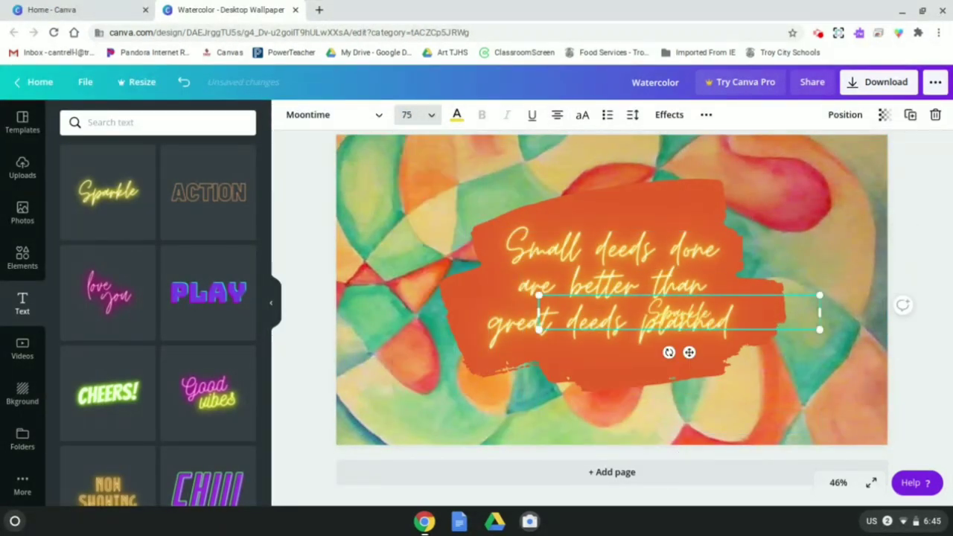
{"action": "left_click_drag", "start_coordinate": [689, 353], "coordinate": [666, 407]}
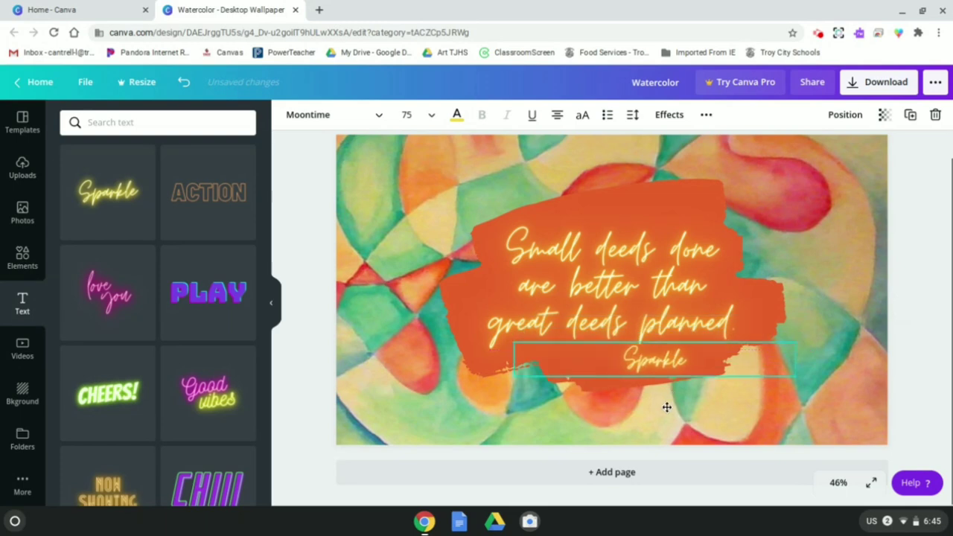
Replace the Sparkle text with the author's name credit at size 60 on the orange brush.
{"action": "double_click", "coordinate": [689, 361]}
{"action": "key", "text": "BackSpace"}
{"action": "type", "text": "-Peter Marshall"}
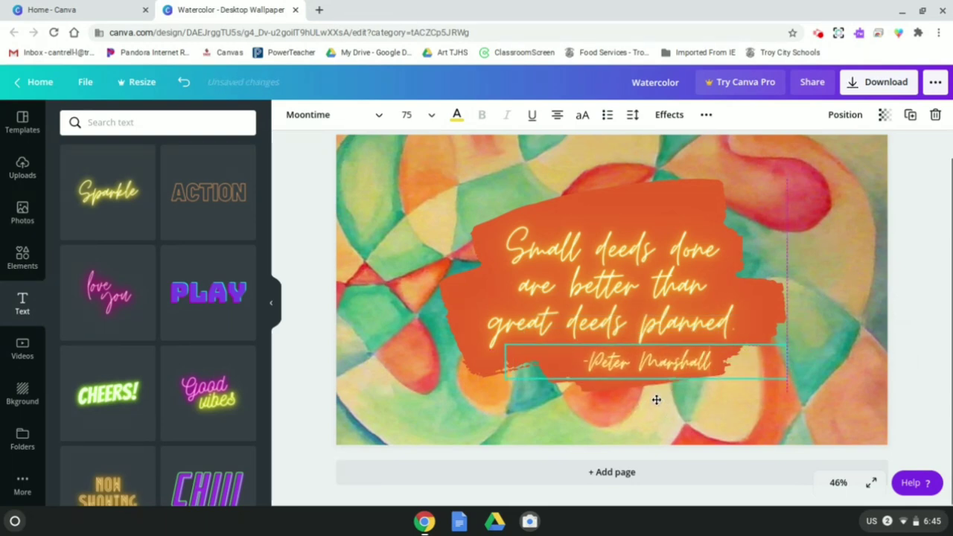
{"action": "left_click_drag", "start_coordinate": [663, 407], "coordinate": [624, 398]}
{"action": "left_click", "coordinate": [420, 118]}
{"action": "type", "text": "60"}
{"action": "key", "text": "Return"}
{"action": "left_click_drag", "start_coordinate": [622, 391], "coordinate": [622, 396]}
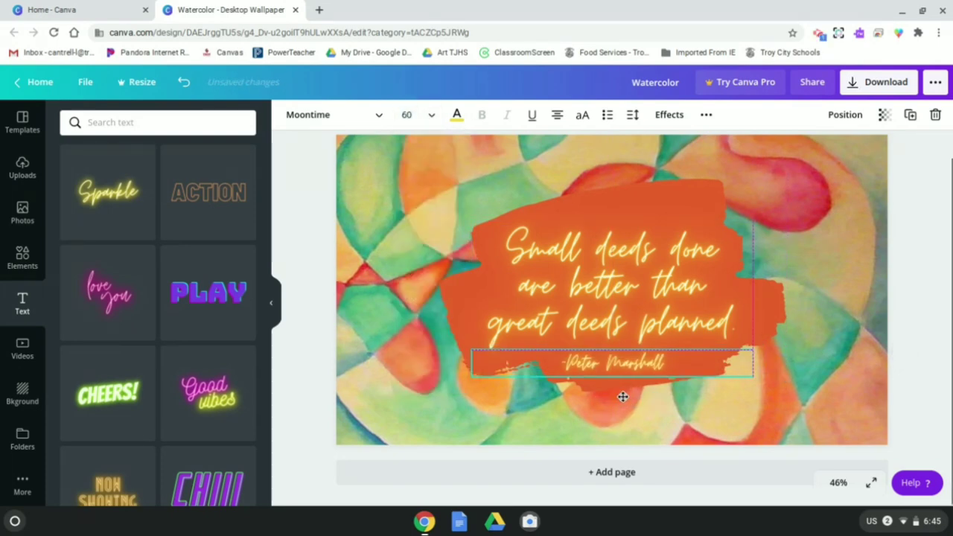
{"action": "left_click", "coordinate": [675, 404]}
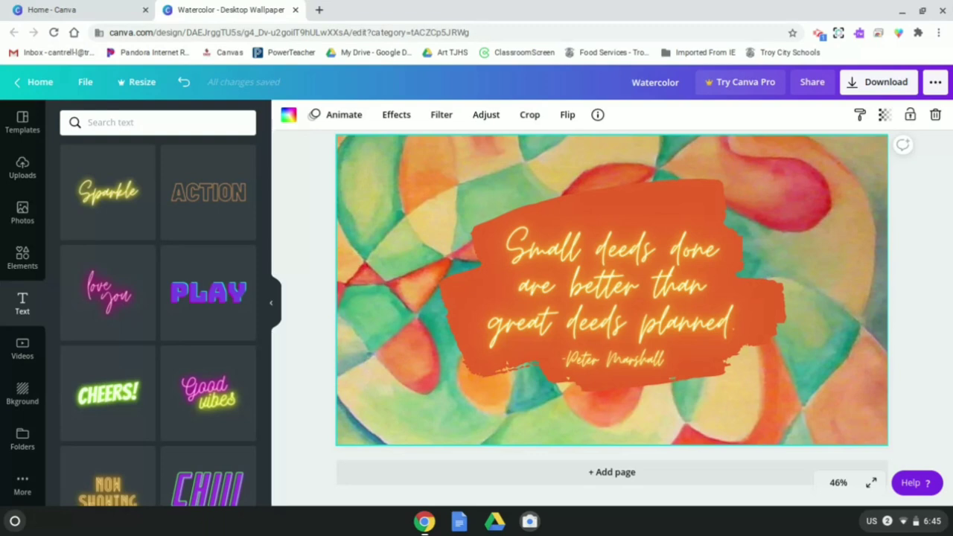
Download the wallpaper with File type set to PNG.
{"action": "left_click", "coordinate": [864, 88]}
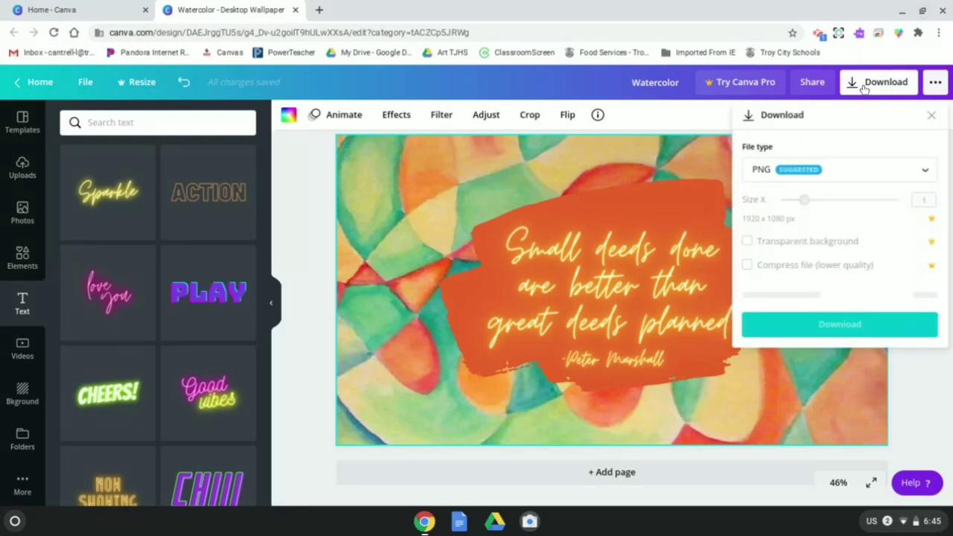
{"action": "left_click", "coordinate": [765, 174]}
{"action": "left_click", "coordinate": [763, 171]}
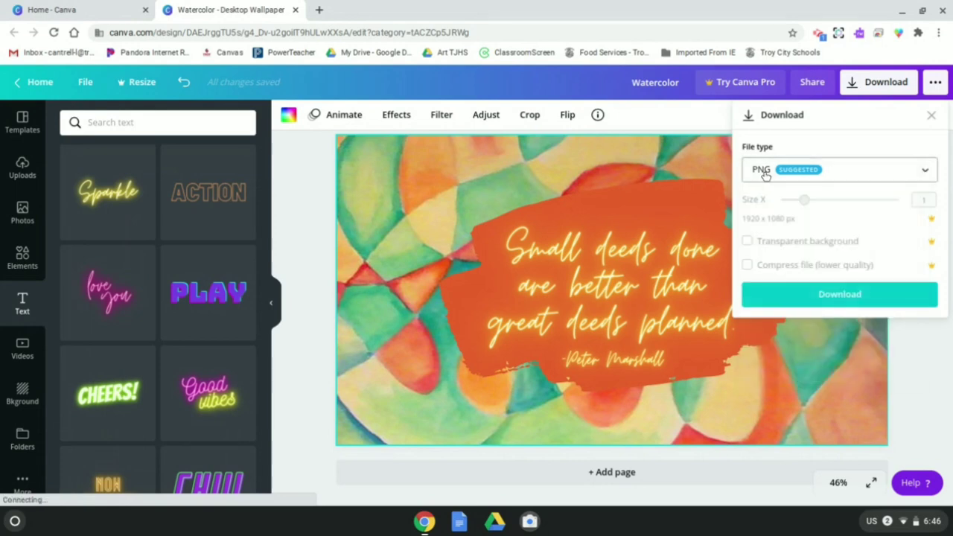
{"action": "left_click", "coordinate": [829, 301]}
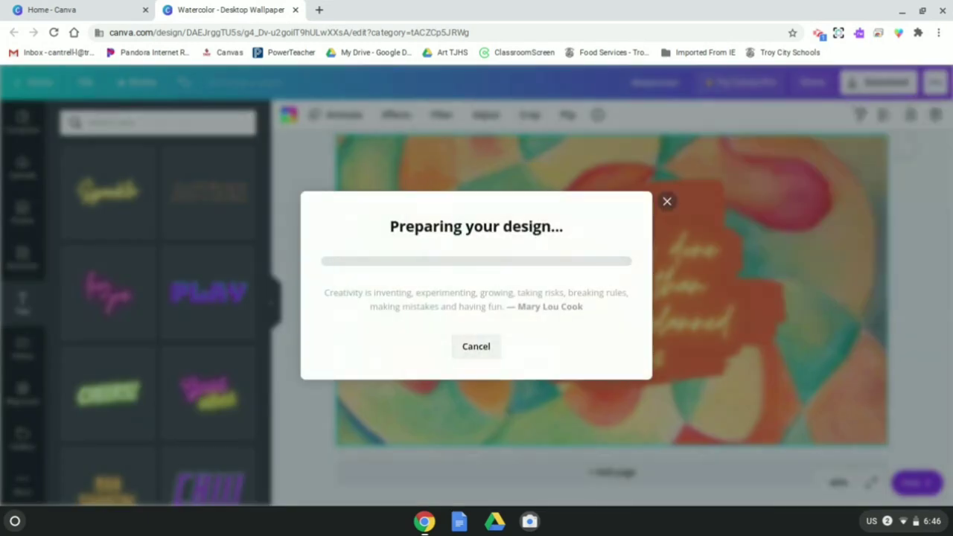